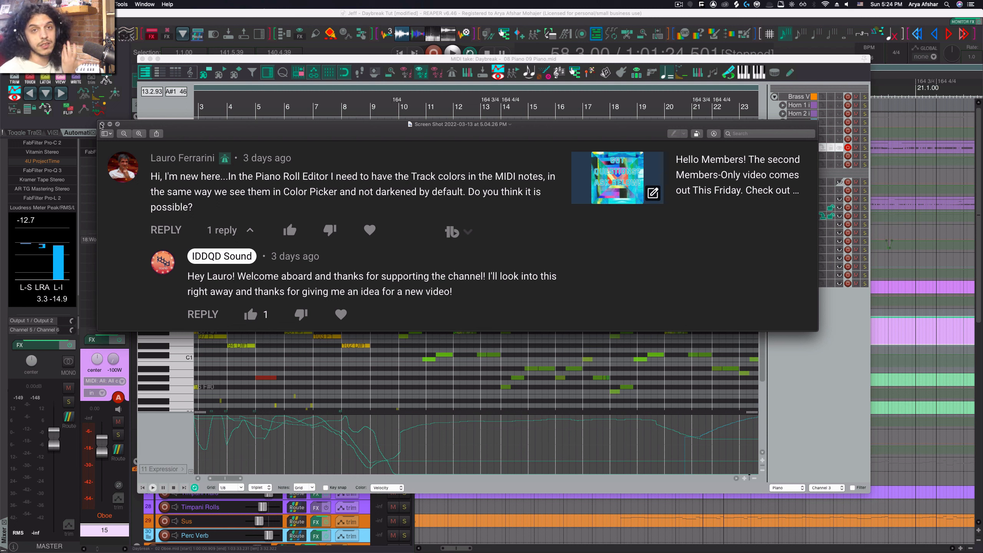
# - Close the comment preview, select a few notes in the piano roll, and toggle the note name labels
pyautogui.click(103, 125)
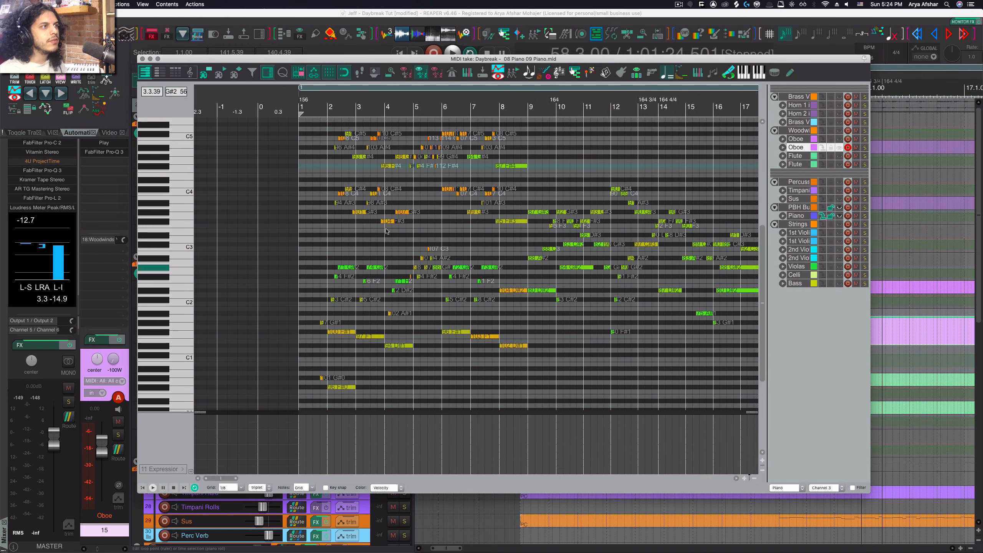
pyautogui.scroll(4, 290, 246)
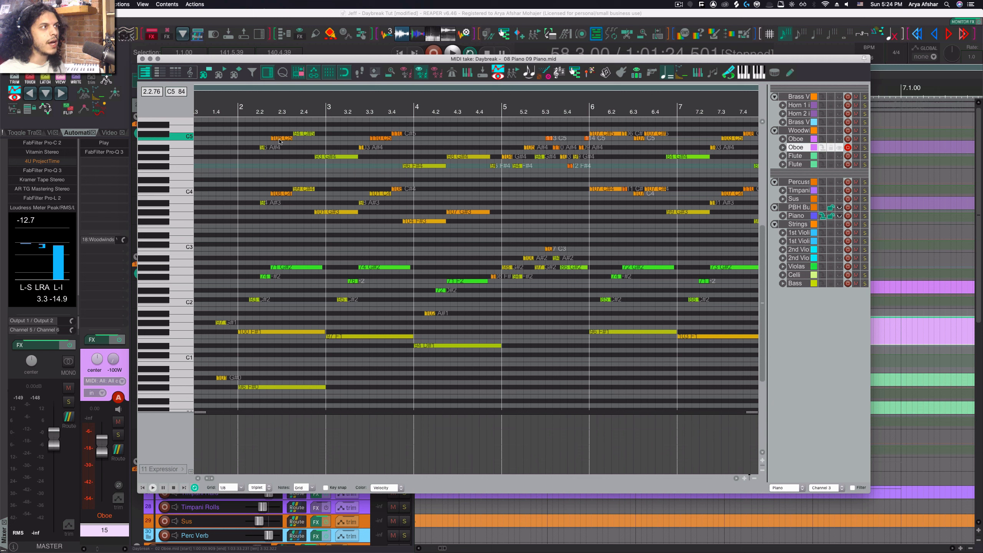
pyautogui.click(286, 140)
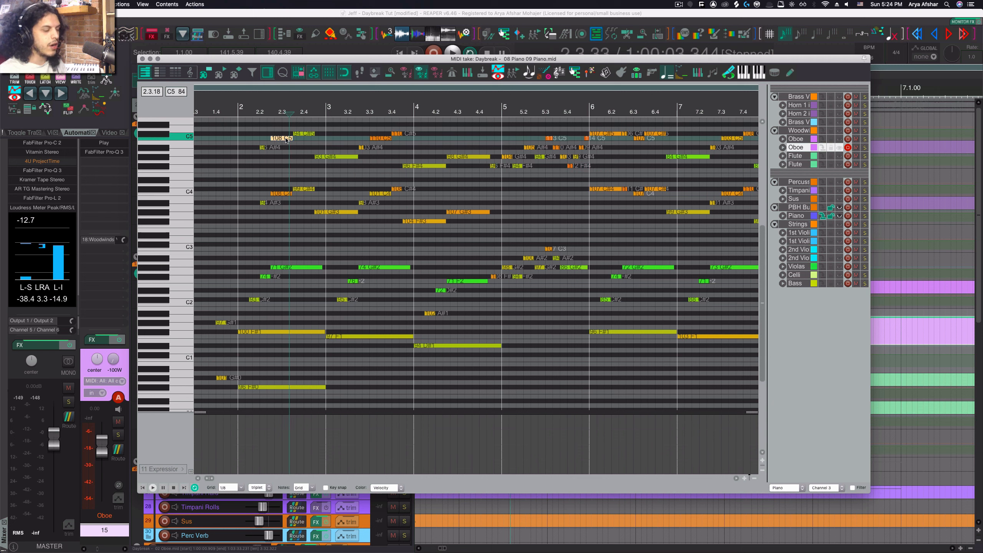
pyautogui.press('n')
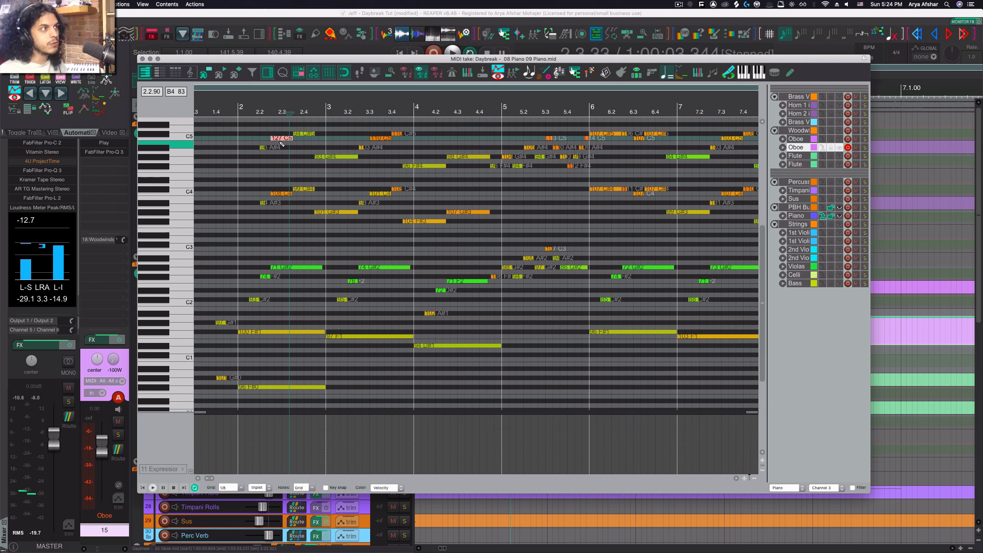
pyautogui.click(285, 281)
pyautogui.click(286, 268)
pyautogui.press('n')
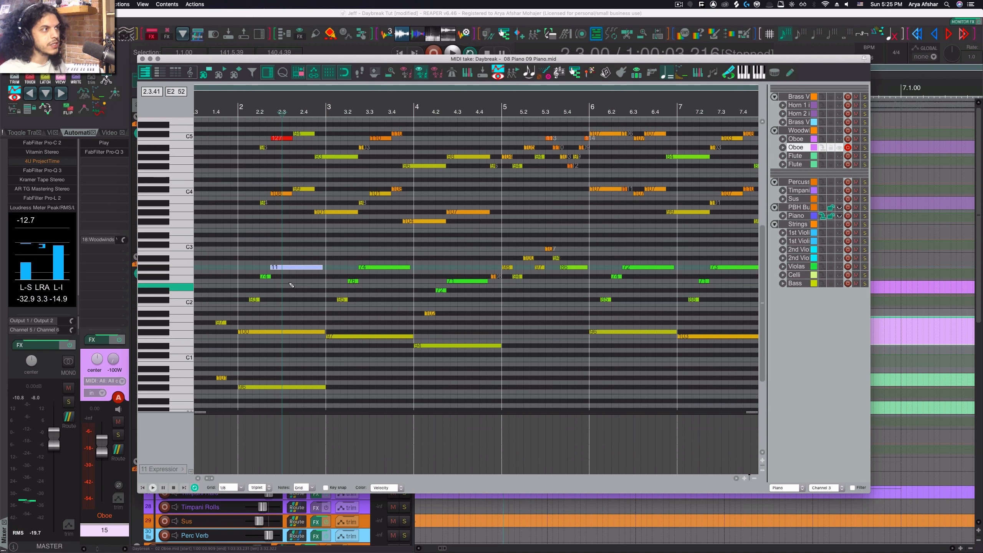
pyautogui.press('n')
pyautogui.click(288, 267)
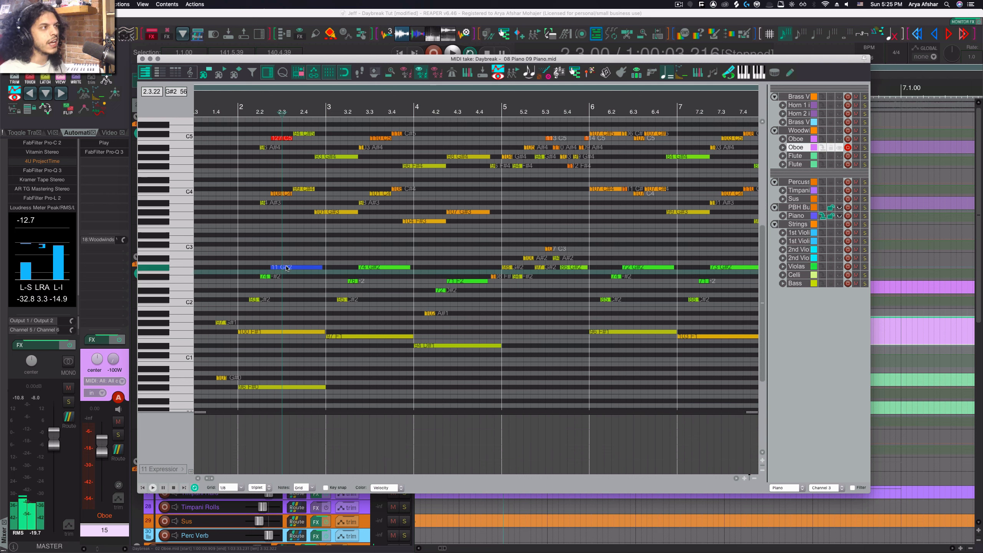
# - Set the piano roll note color mode to Channel
pyautogui.click(400, 488)
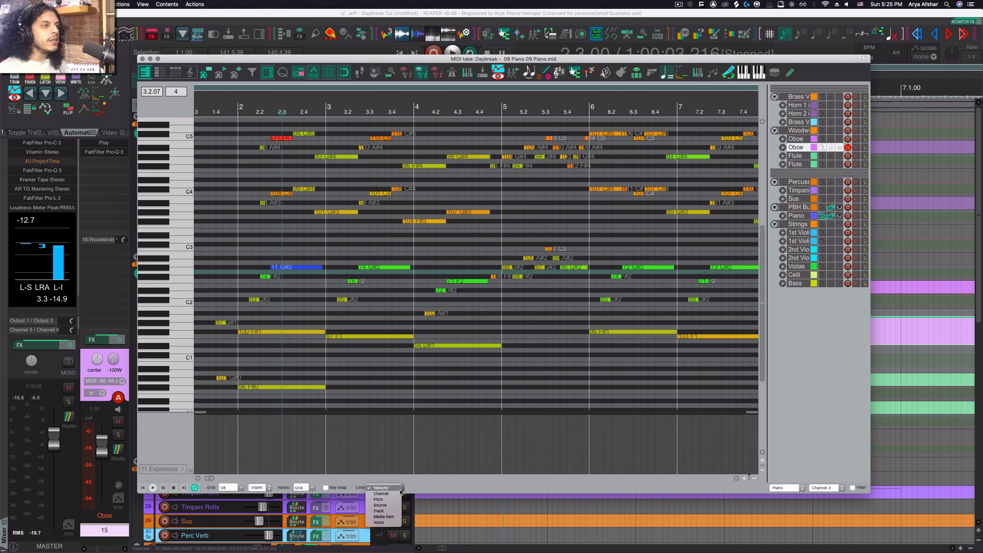
pyautogui.click(392, 493)
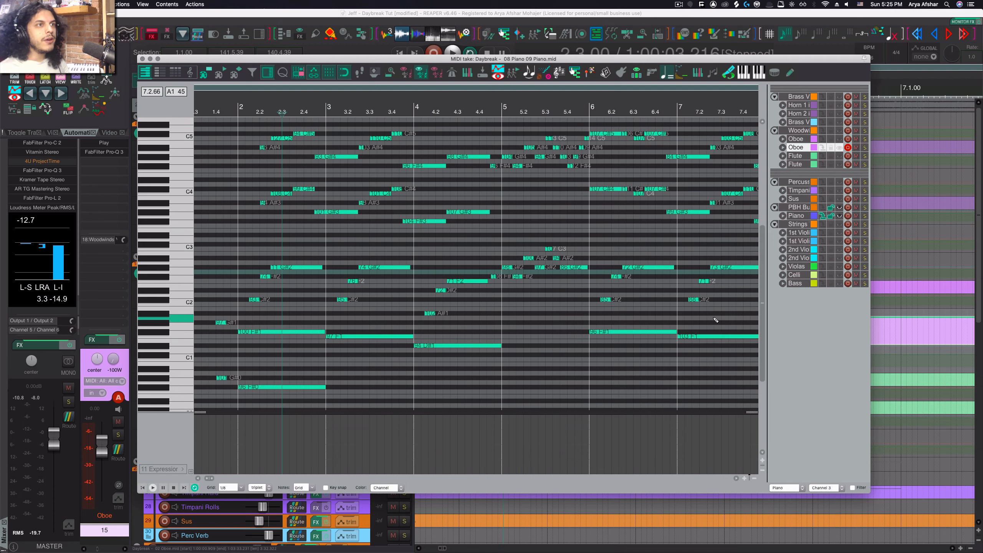
# - Switch the MIDI editor to the 1st Violins track's item and make it the active, editable track
pyautogui.click(822, 235)
pyautogui.click(823, 234)
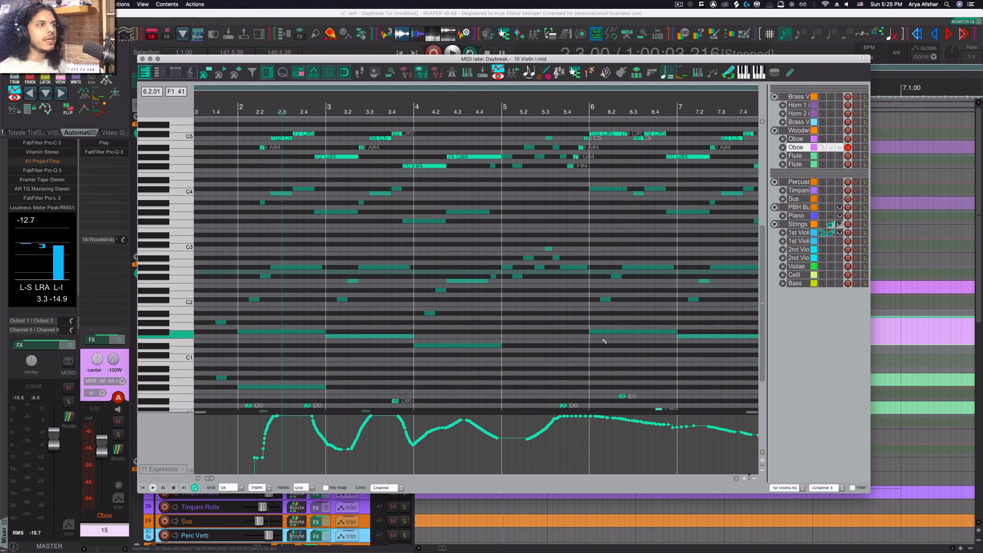
pyautogui.click(839, 234)
pyautogui.hscroll(10, 517, 290)
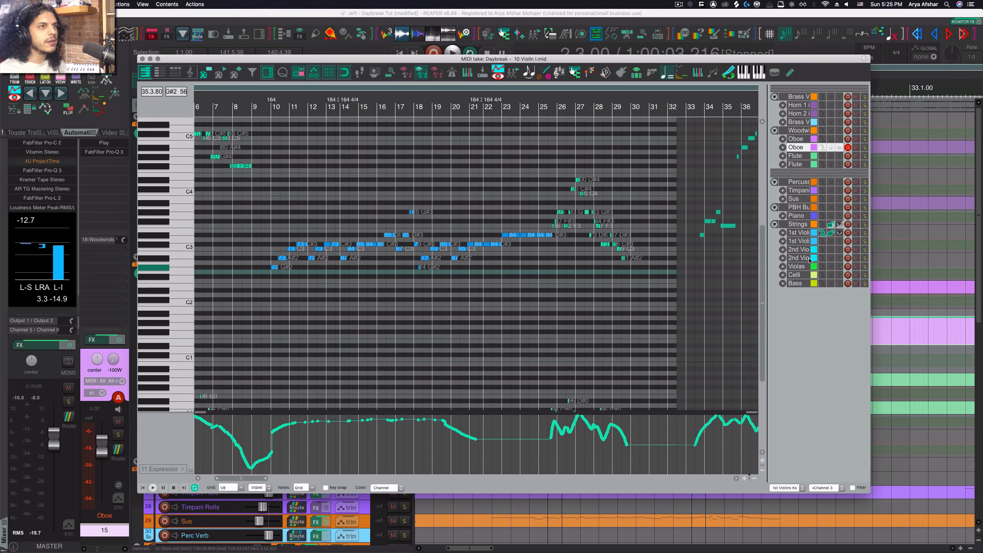
pyautogui.click(798, 232)
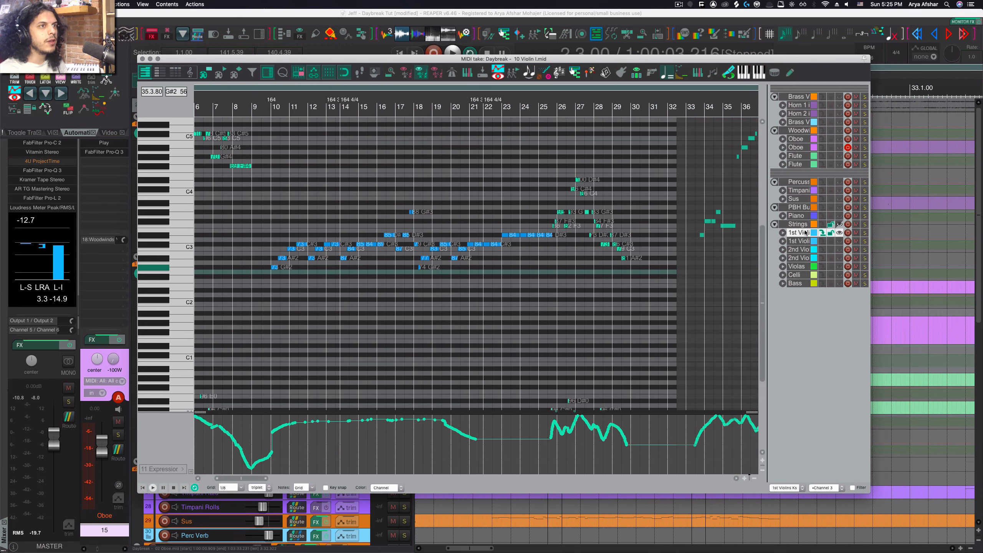
# - Open the 1st Violins track's FX window to inspect its instrument channel setup, then close it
pyautogui.click(620, 74)
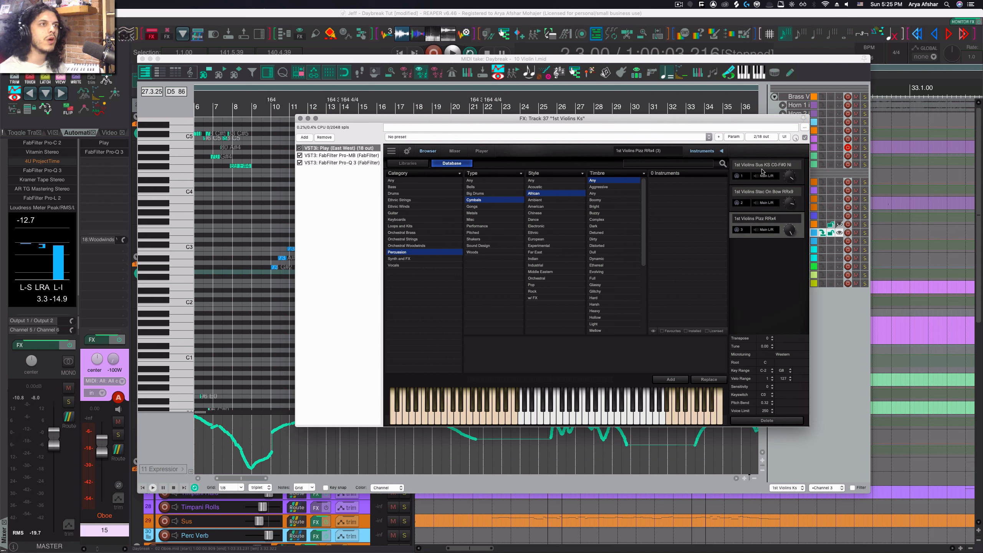
pyautogui.moveTo(784, 173)
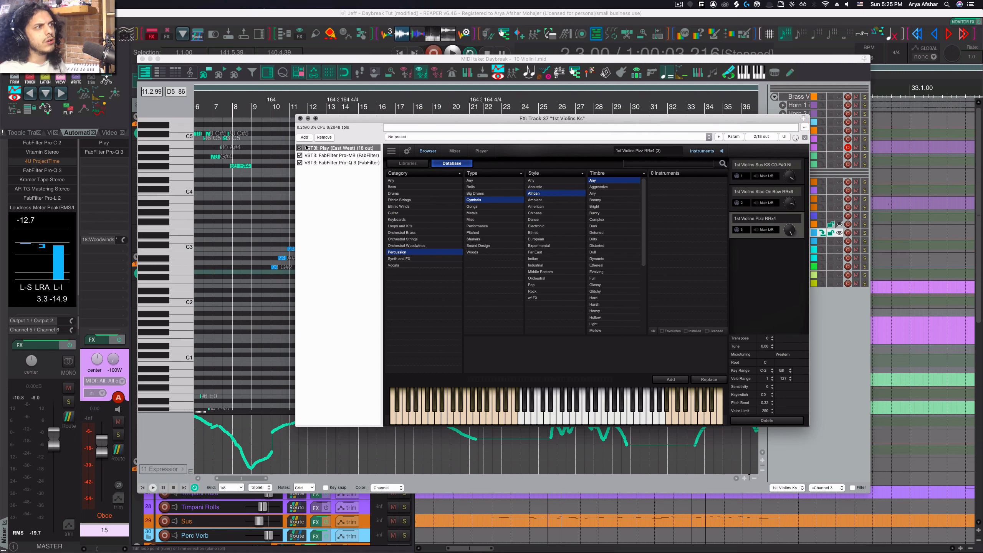
pyautogui.click(300, 118)
# - Scroll through the violin part to examine how its notes are colored by channel
pyautogui.hscroll(10, 373, 249)
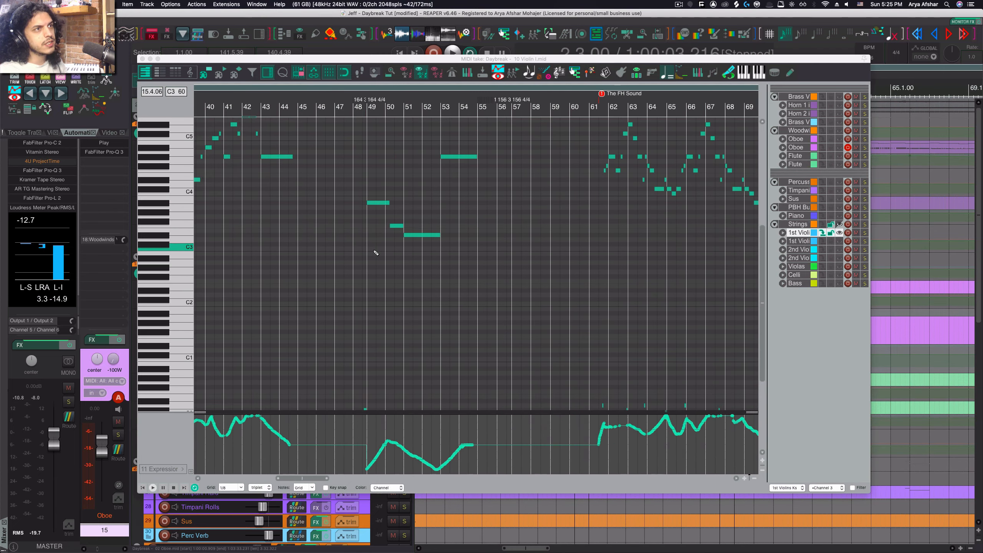
pyautogui.scroll(-5, 375, 253)
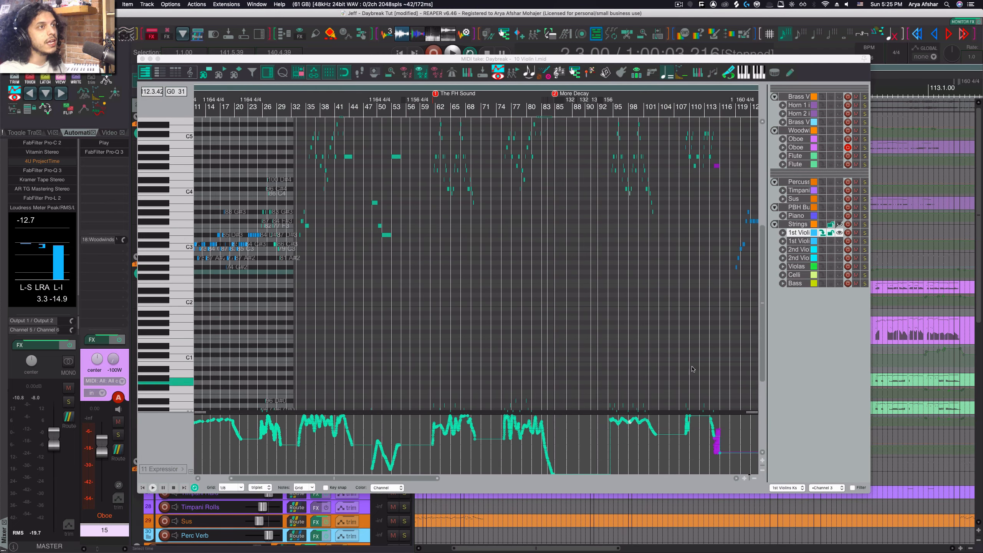
pyautogui.scroll(5, 692, 369)
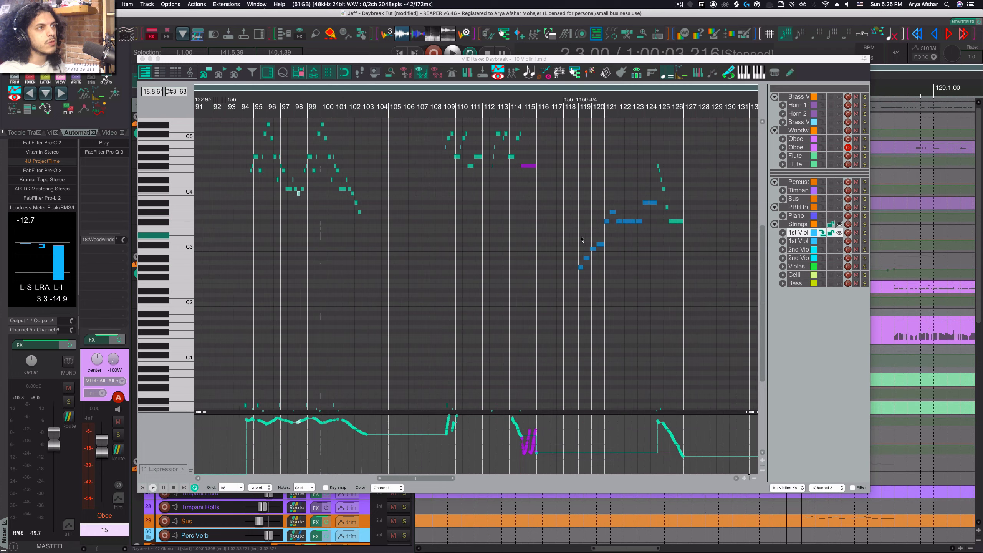
pyautogui.scroll(5, 580, 239)
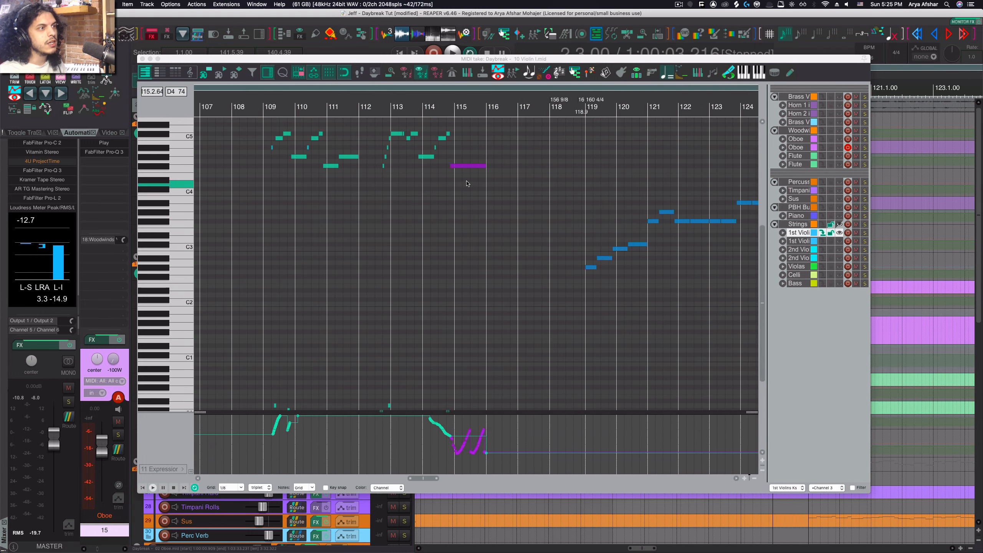
pyautogui.hscroll(2, 466, 184)
pyautogui.hscroll(4, 553, 236)
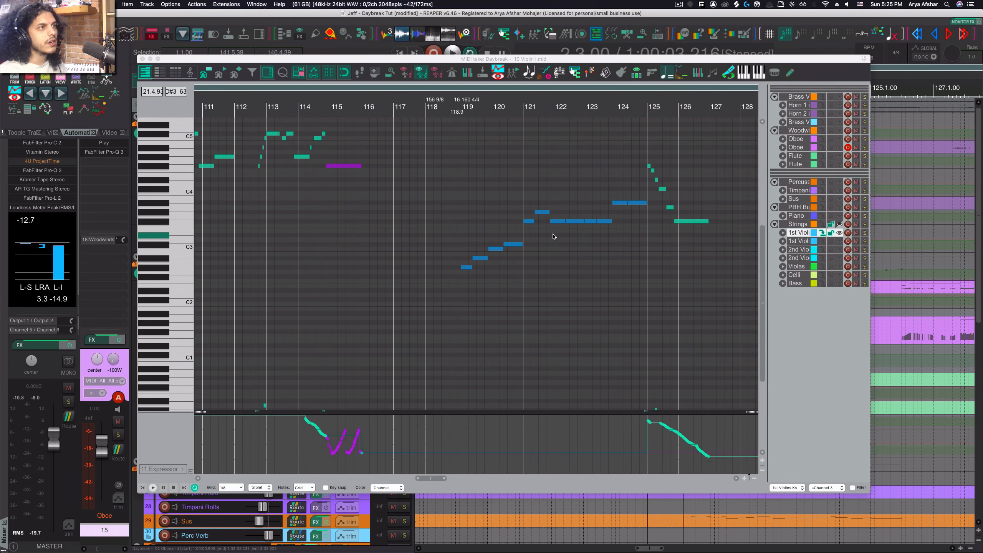
# - Filter the displayed notes by MIDI channel, checking channels 3, 2 and 1 in turn
pyautogui.click(861, 487)
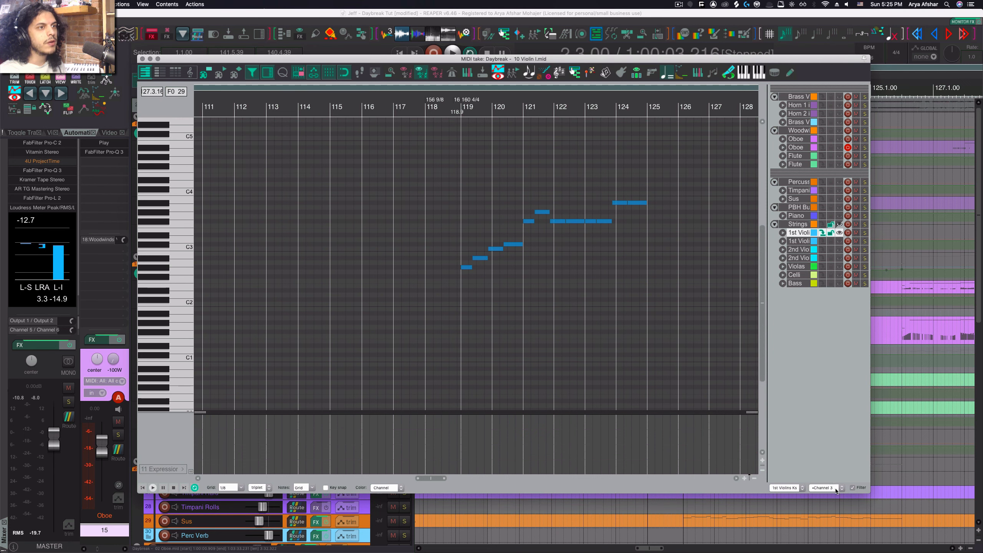
pyautogui.click(826, 487)
pyautogui.click(828, 480)
pyautogui.scroll(-4, 396, 251)
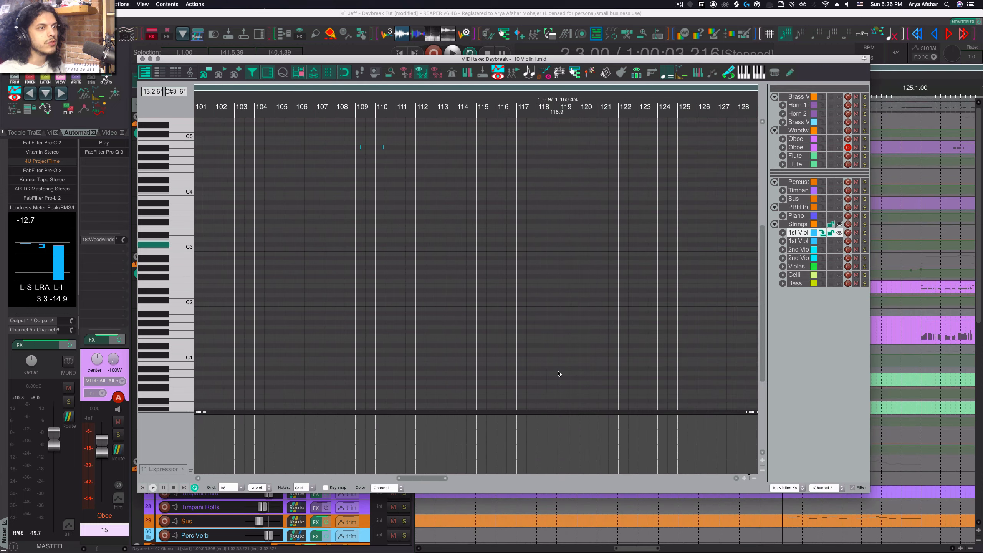
pyautogui.click(826, 488)
pyautogui.click(822, 480)
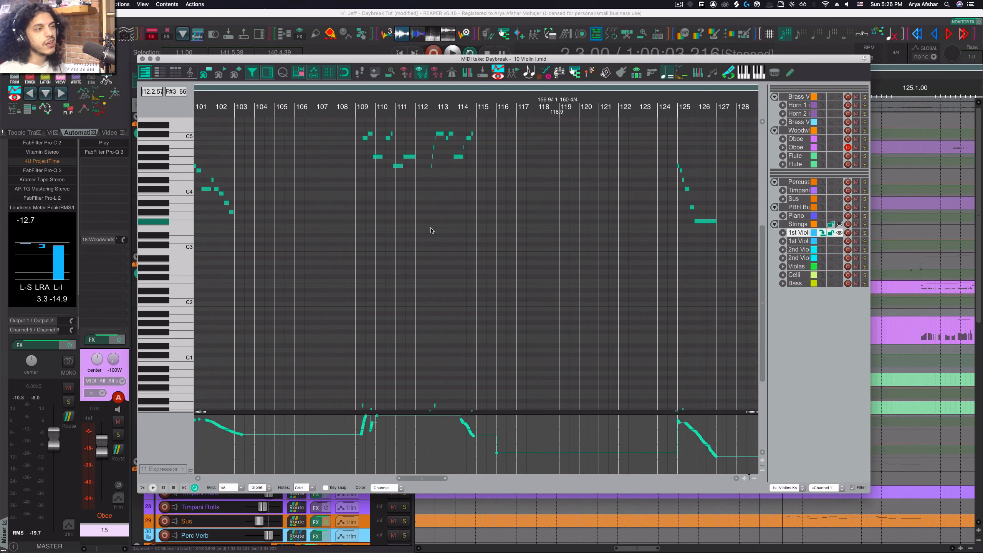
pyautogui.scroll(-6, 491, 281)
pyautogui.hscroll(-10, 491, 281)
pyautogui.hscroll(-15, 491, 281)
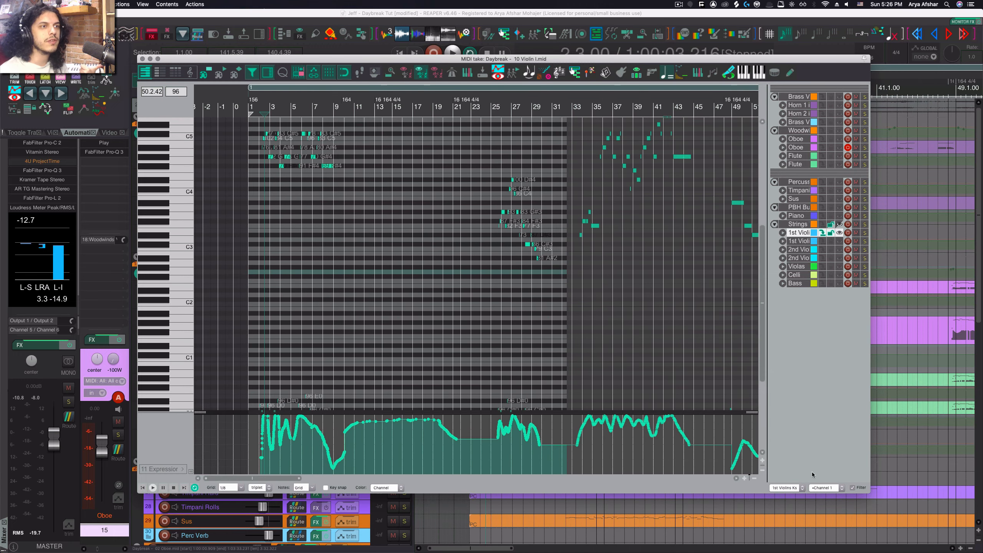
# - Turn the channel filter off so all notes show again
pyautogui.click(823, 490)
pyautogui.click(840, 464)
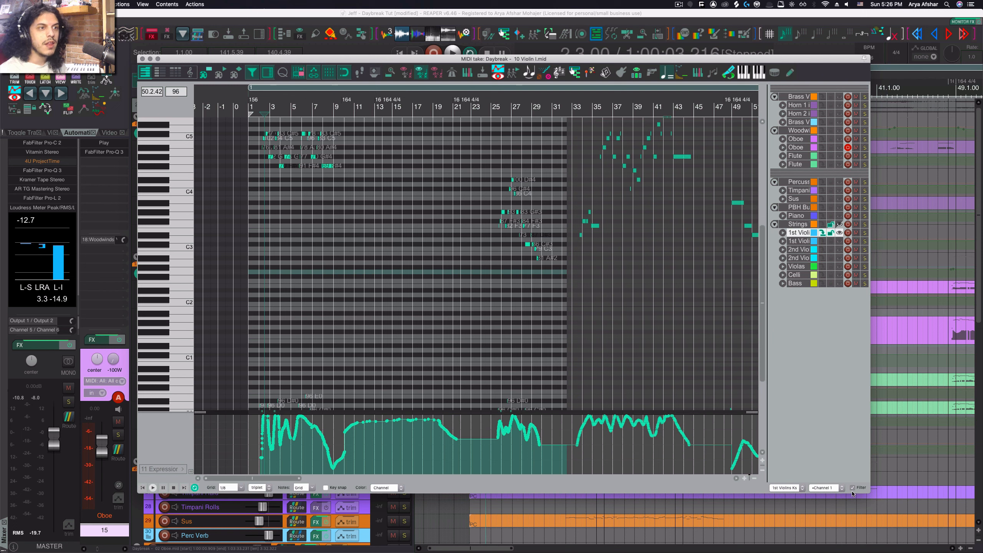
pyautogui.click(852, 488)
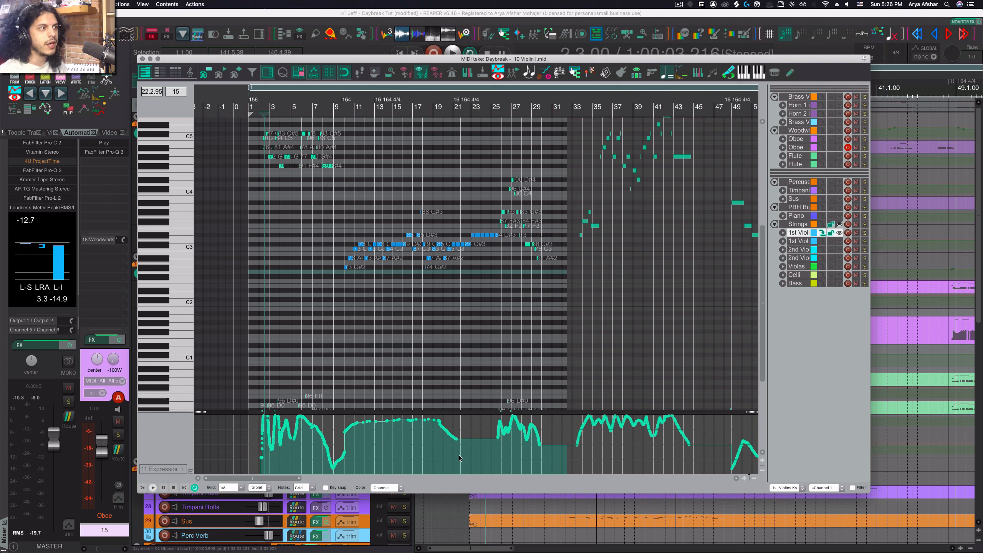
# - Set the note color mode to Pitch
pyautogui.click(390, 487)
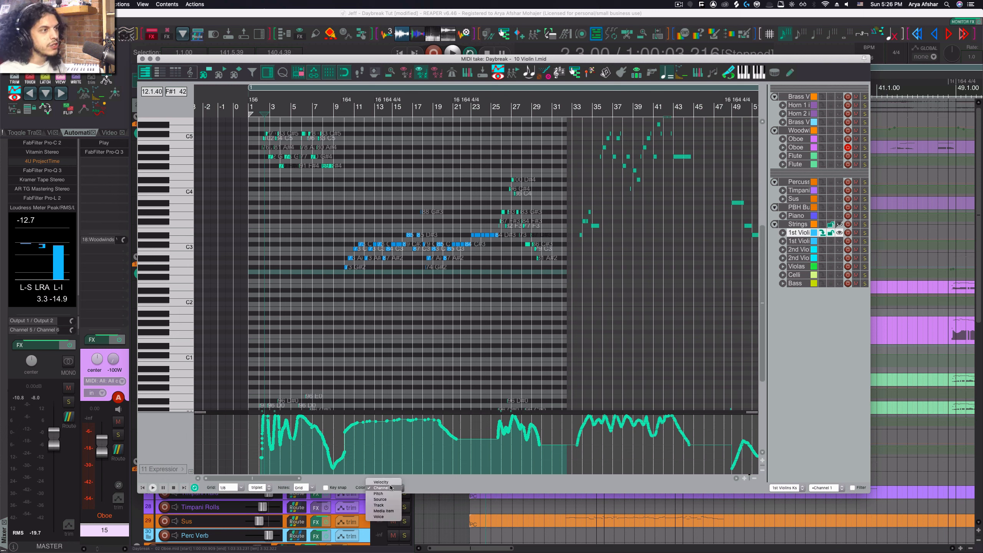
pyautogui.click(383, 495)
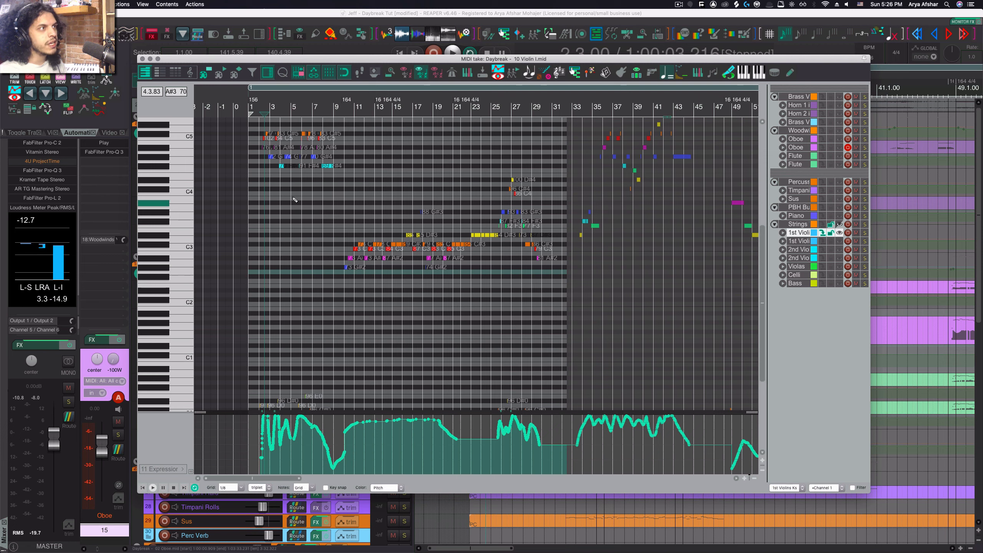
pyautogui.scroll(3, 296, 223)
pyautogui.scroll(5, 294, 267)
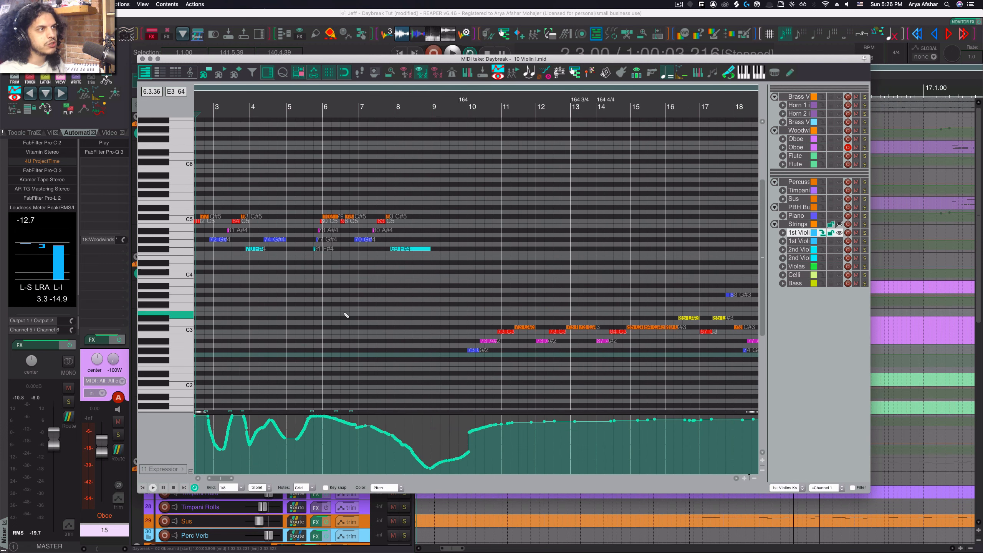
pyautogui.scroll(-4, 346, 315)
pyautogui.scroll(-1, 346, 315)
pyautogui.hscroll(4, 346, 315)
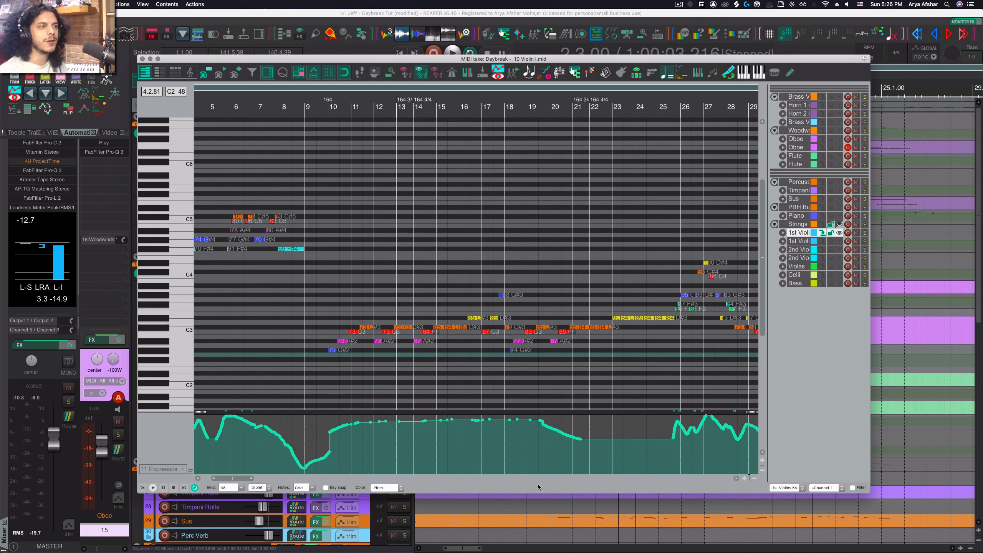
# - Set the note color mode to Source
pyautogui.click(402, 489)
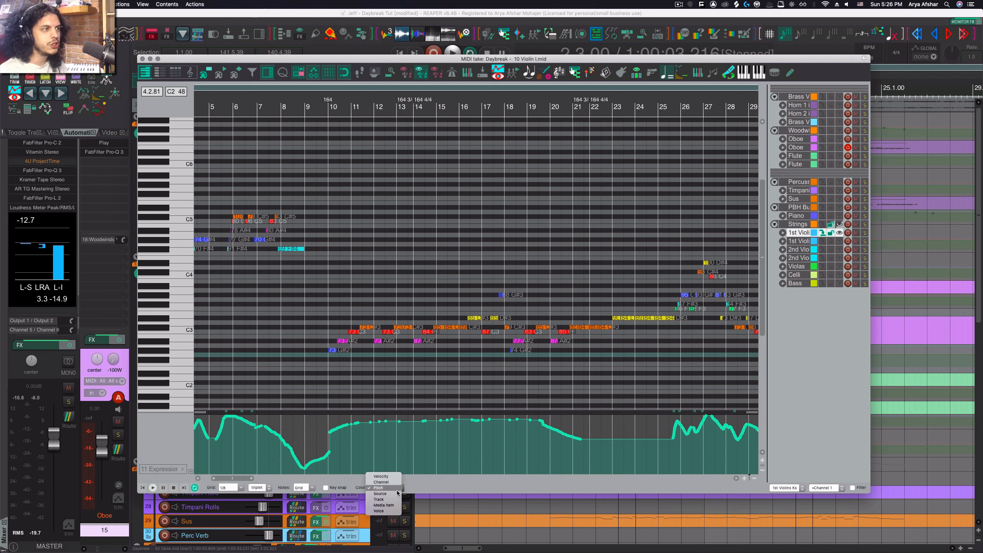
pyautogui.click(385, 487)
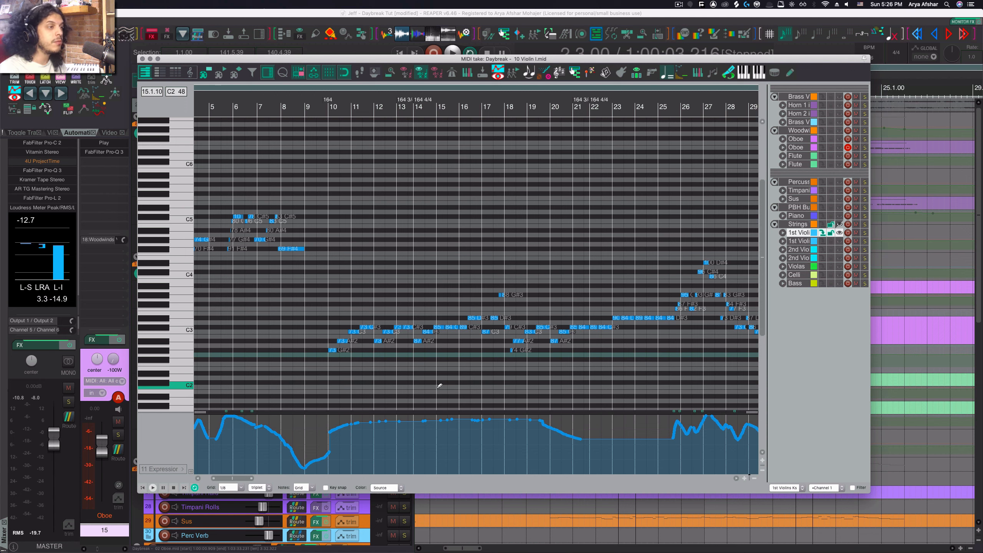
# - Open the MIDI editor preferences to inspect the default note color map setting, then close them
pyautogui.press('super+comma')
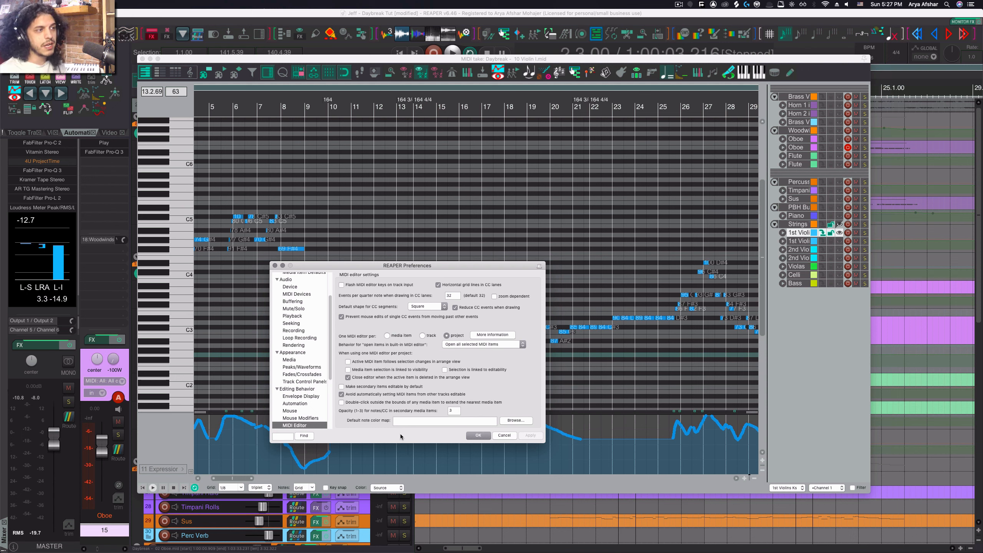
pyautogui.click(275, 265)
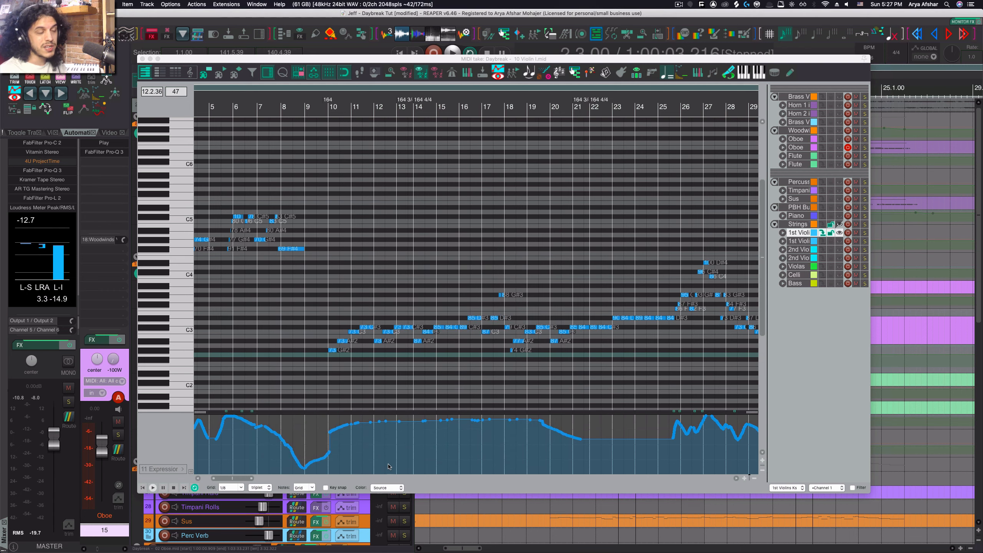
# - Set the note color mode to Track
pyautogui.click(392, 488)
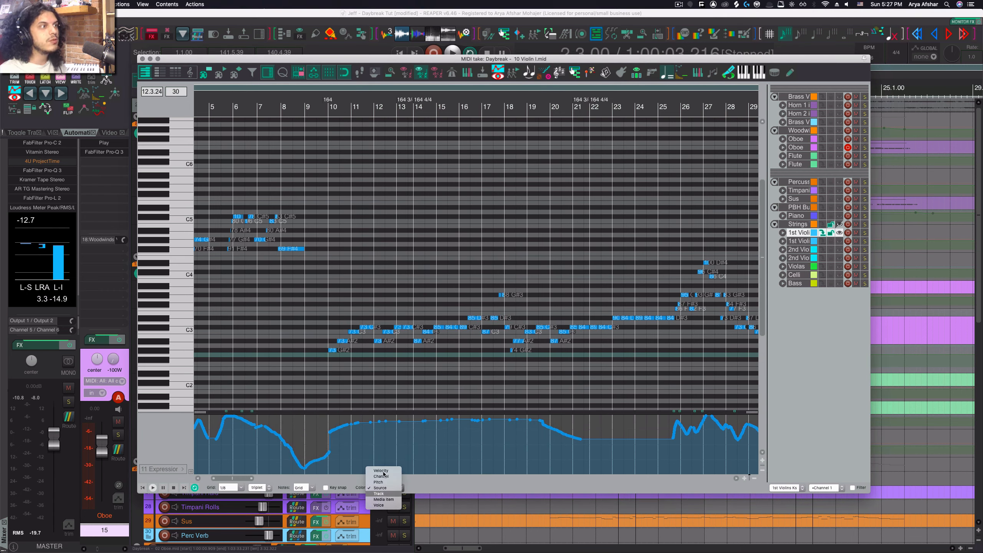
pyautogui.click(379, 493)
pyautogui.scroll(3, 406, 358)
pyautogui.scroll(4, 406, 359)
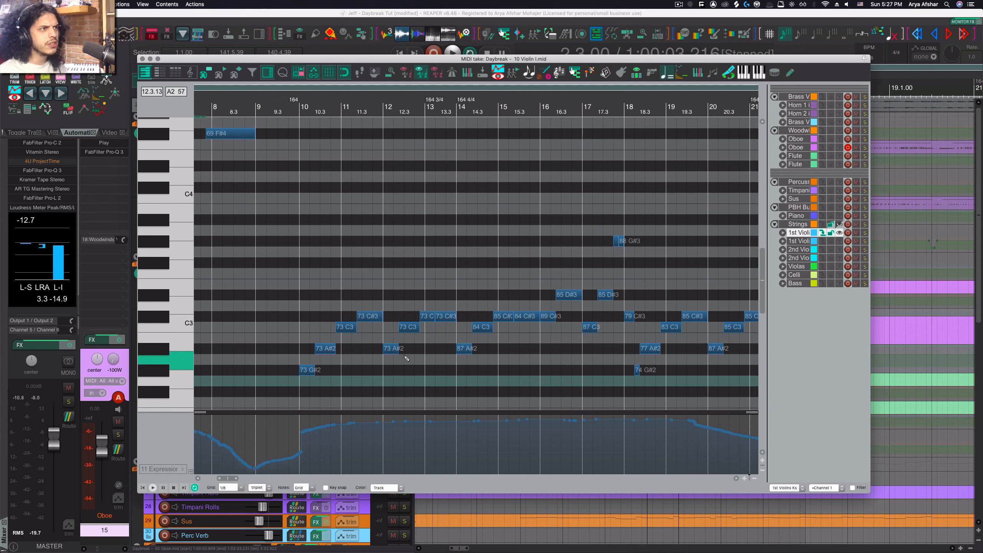
pyautogui.scroll(-5, 406, 358)
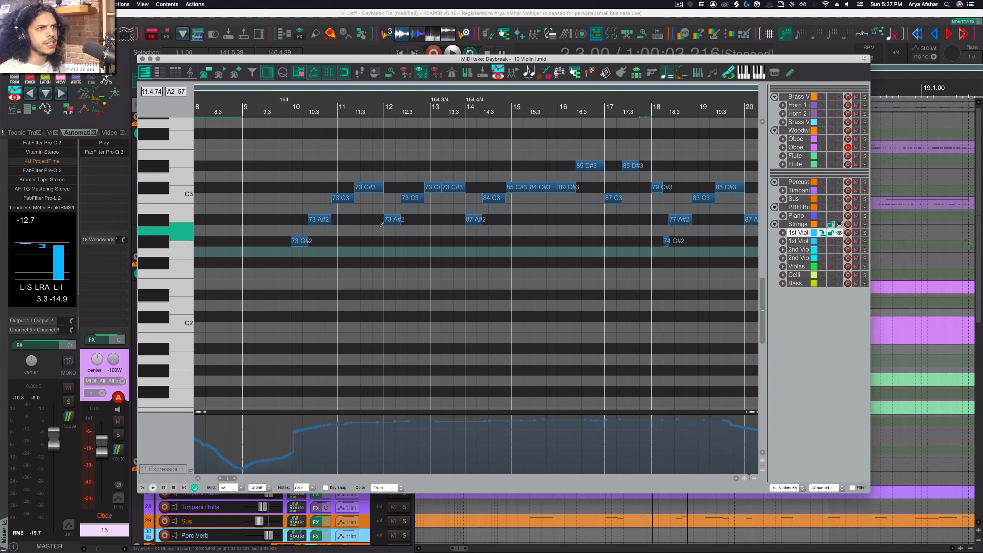
# - Switch the editor to the Celli take and enable theme color for selected note bodies when coloring notes by track
pyautogui.scroll(1, 381, 224)
pyautogui.click(821, 276)
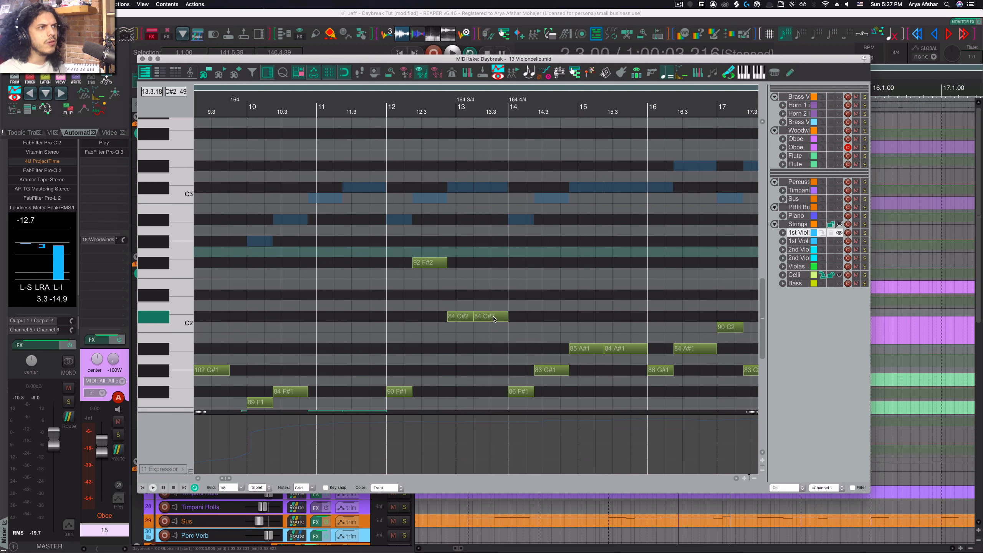
pyautogui.scroll(3, 476, 320)
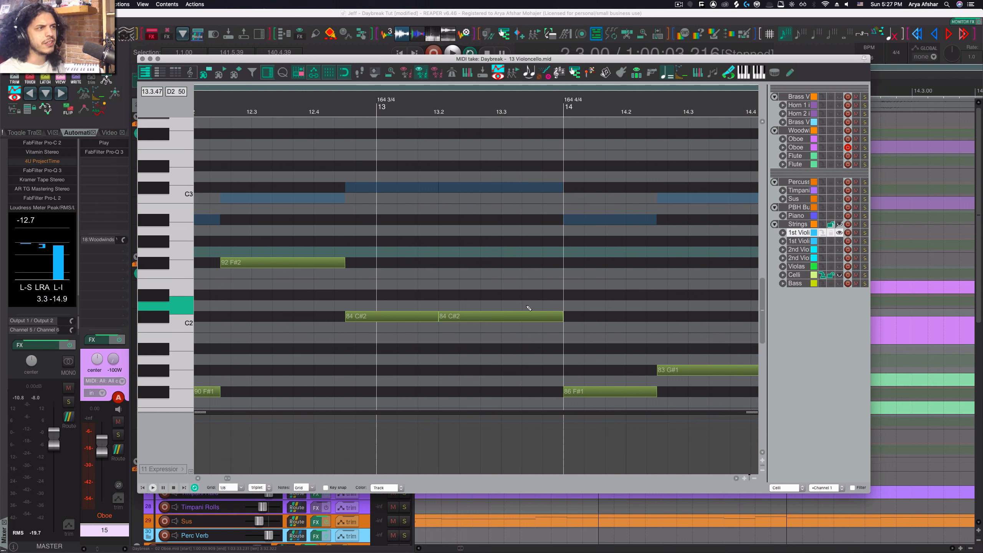
pyautogui.rightClick(430, 484)
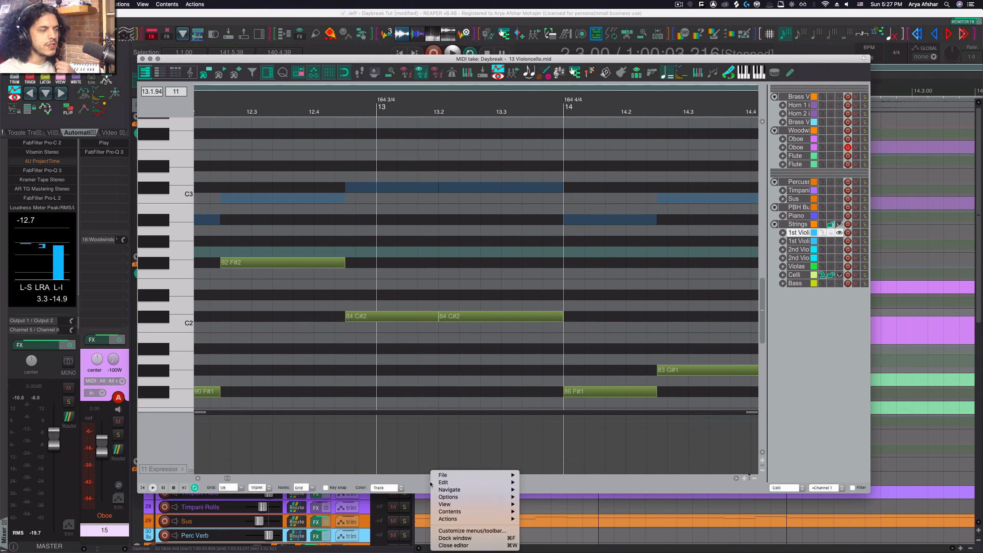
pyautogui.moveTo(458, 504)
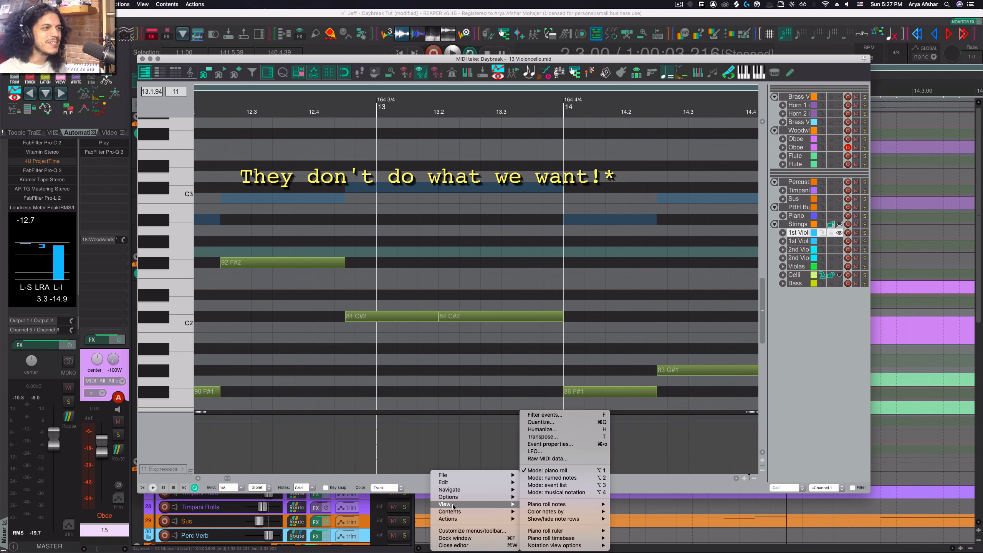
pyautogui.click(425, 482)
pyautogui.rightClick(425, 482)
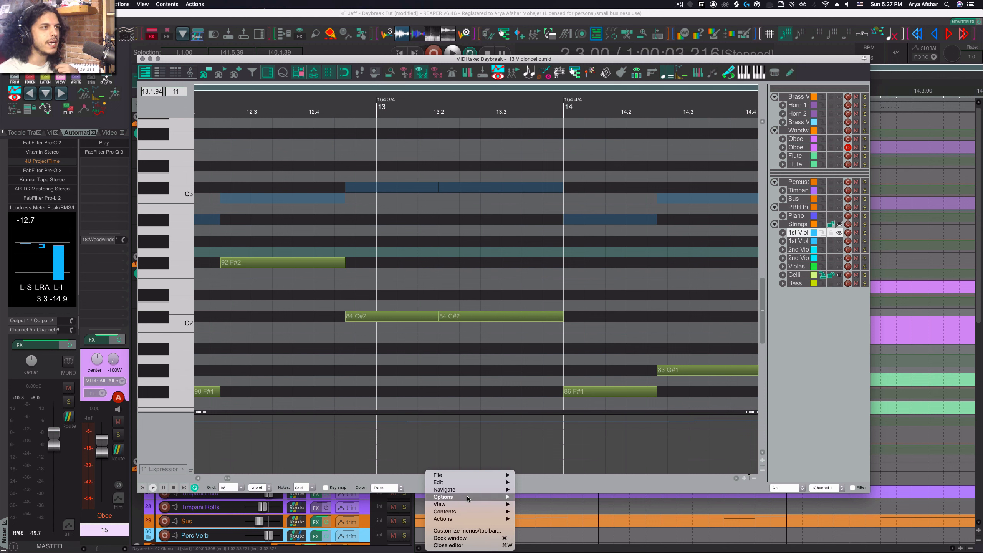
pyautogui.moveTo(457, 504)
pyautogui.moveTo(549, 513)
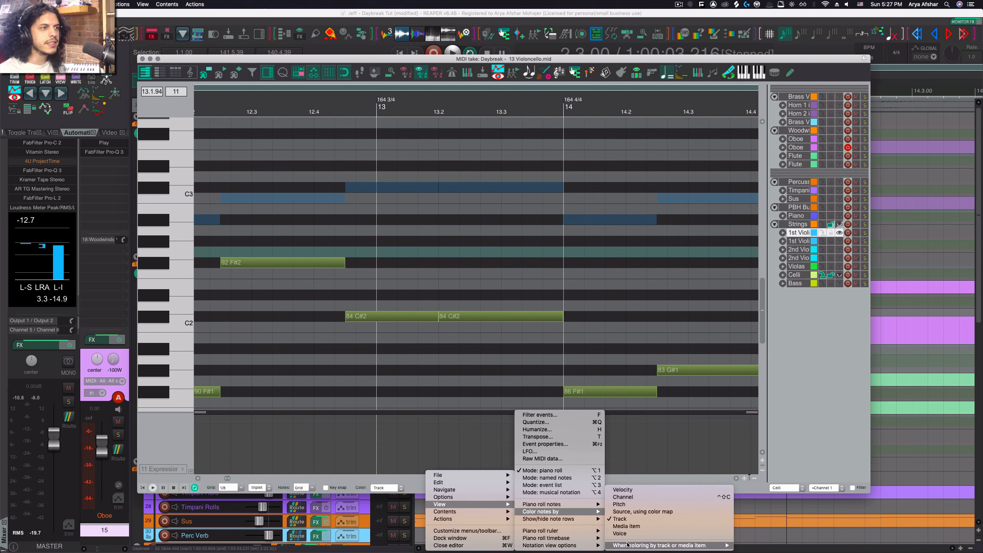
pyautogui.moveTo(627, 546)
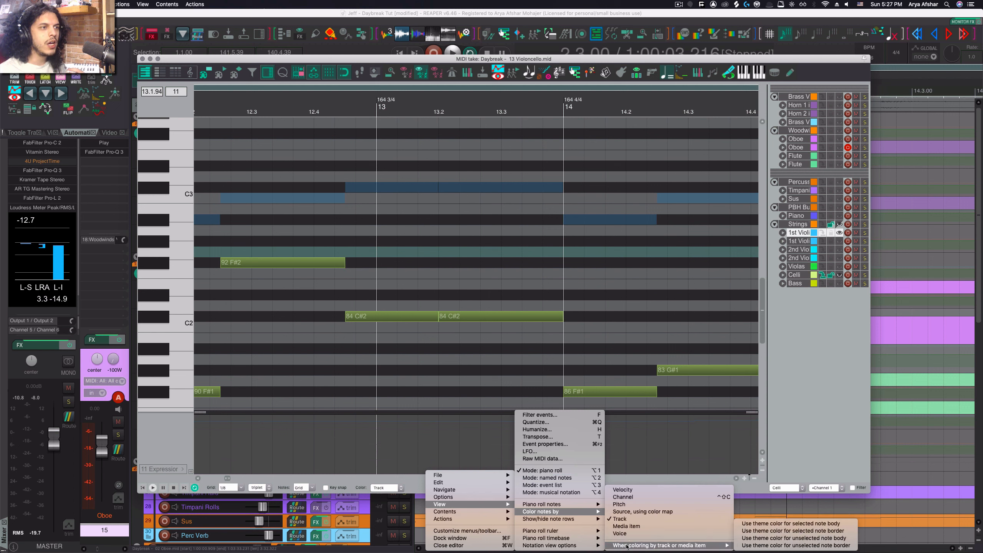
pyautogui.click(791, 524)
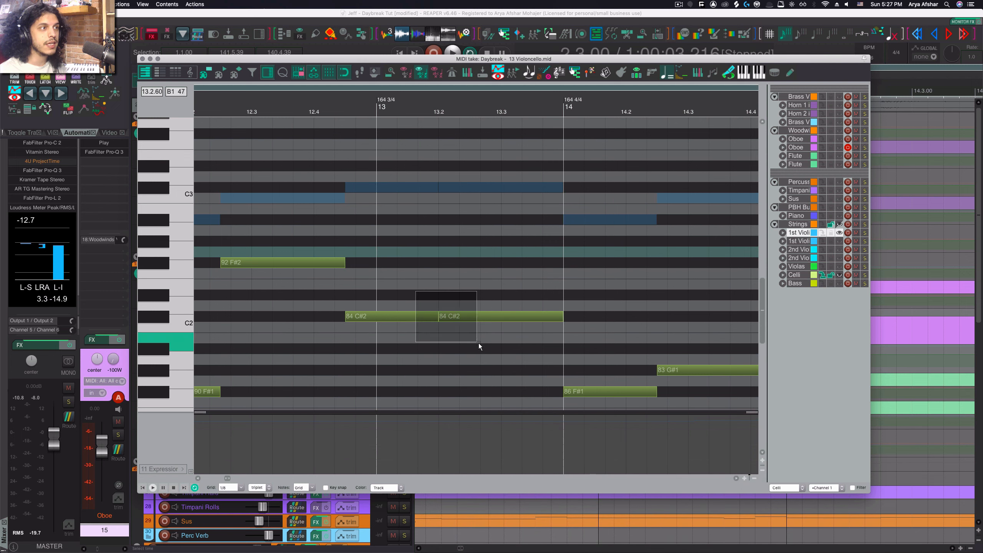
# - Select the first 84 C#2 note and also enable theme color for unselected notes when coloring by track
pyautogui.click(479, 316)
pyautogui.click(419, 317)
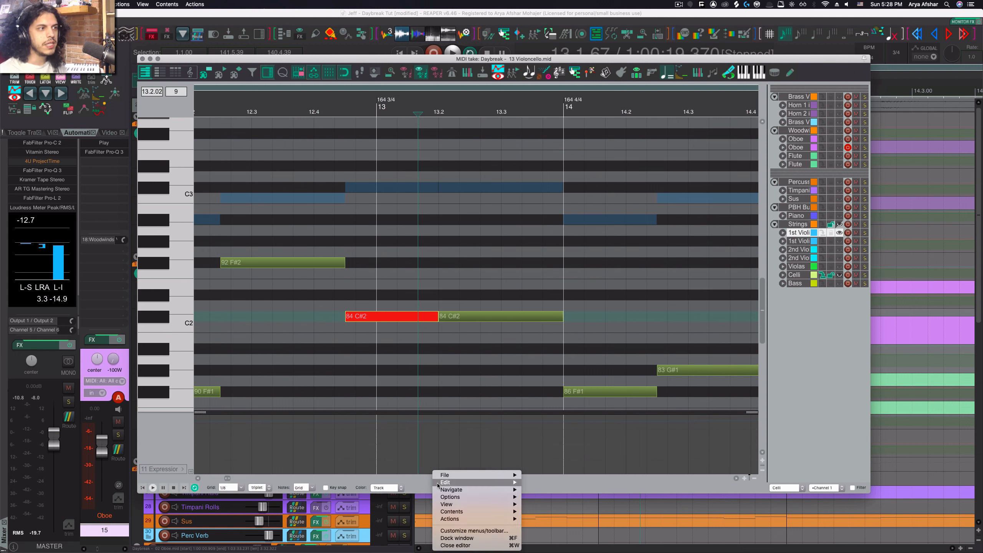
pyautogui.moveTo(471, 502)
pyautogui.moveTo(561, 512)
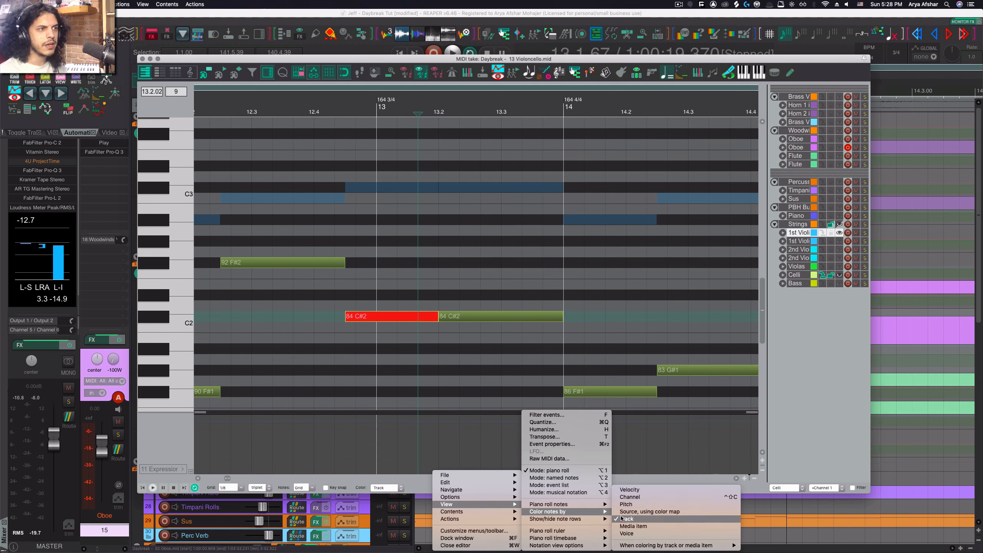
pyautogui.moveTo(673, 545)
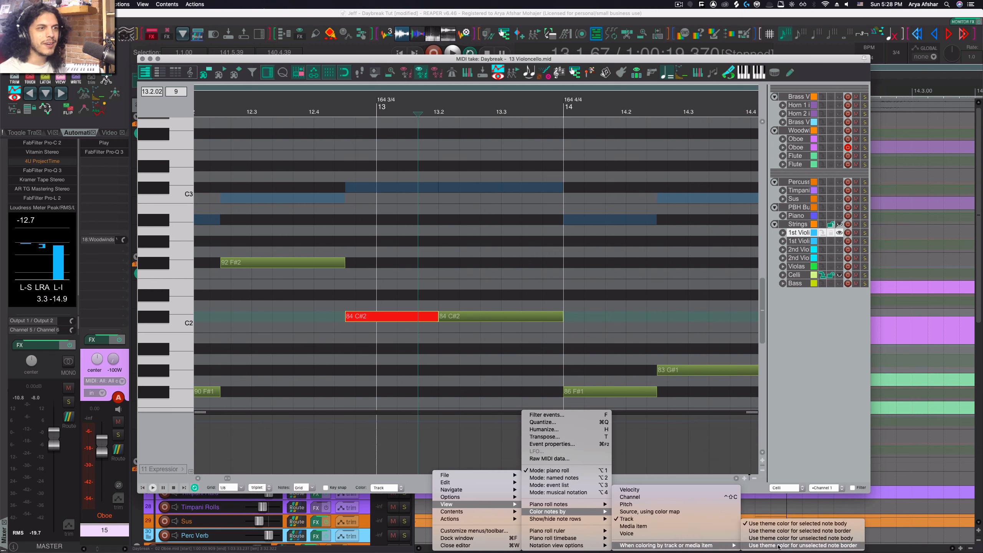
pyautogui.click(777, 545)
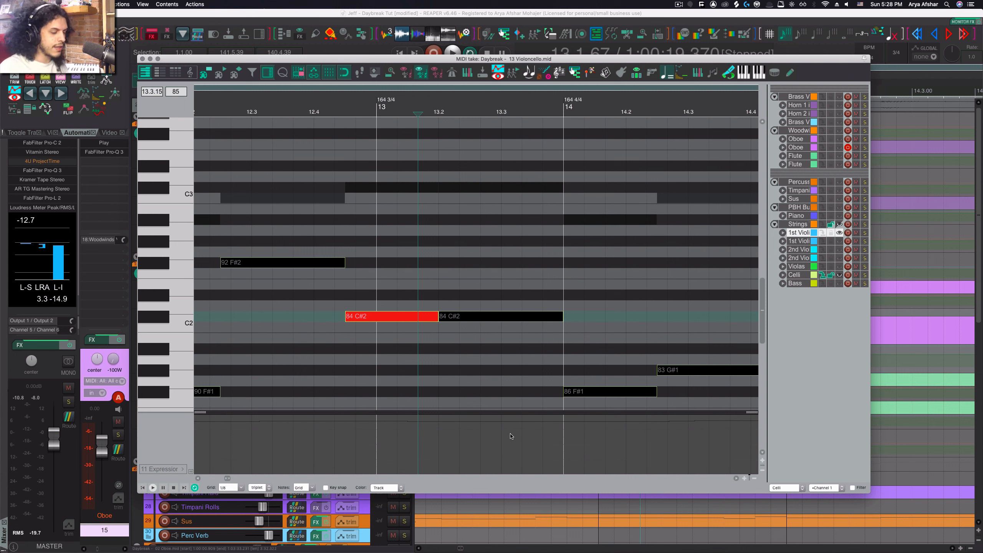
# - Open the theme tweaker and set the unselected MIDI editor note color to white
pyautogui.press('super+grave')
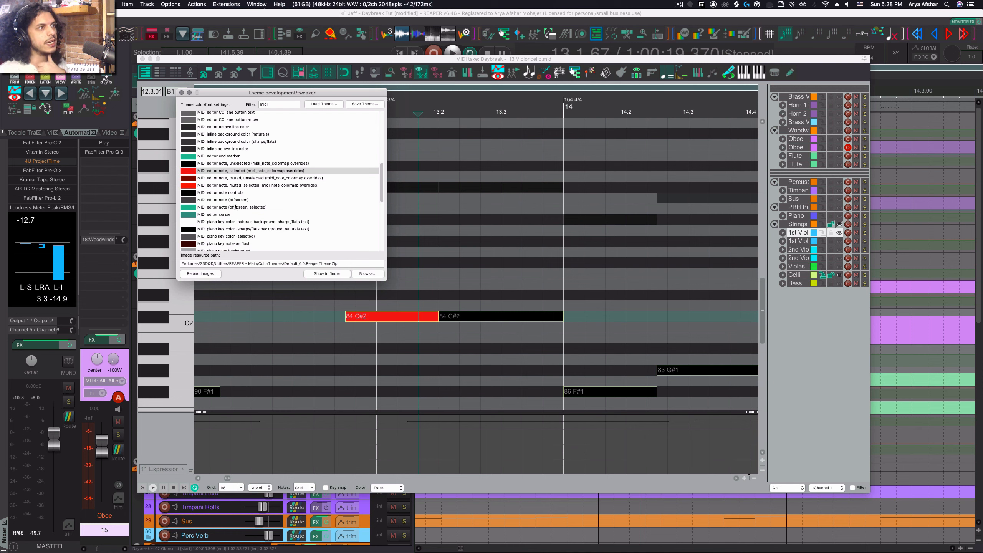
pyautogui.click(191, 165)
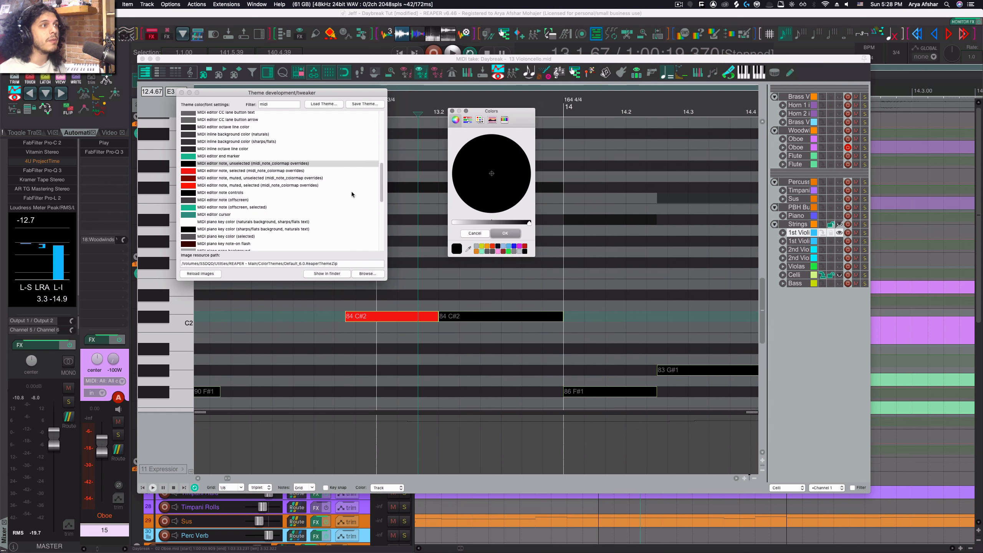
pyautogui.click(505, 233)
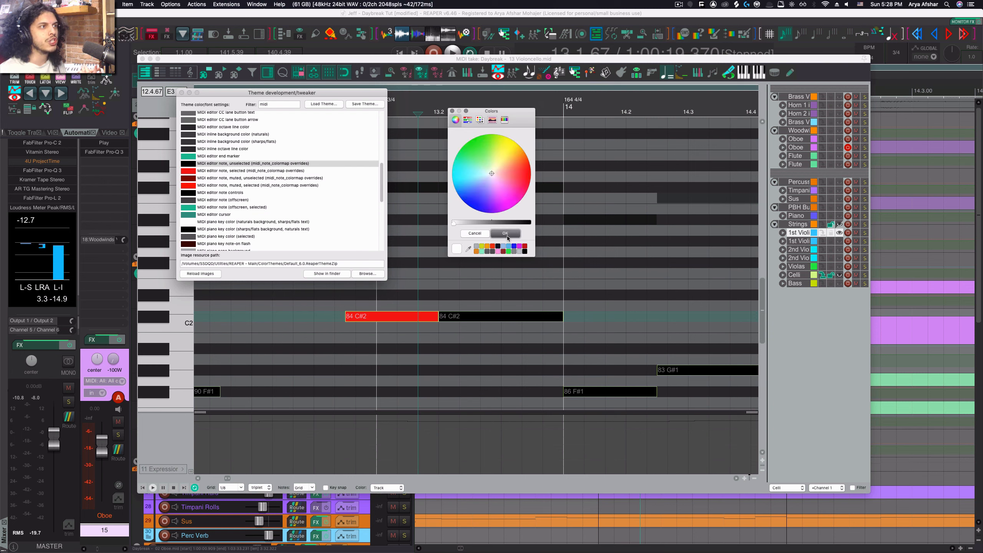
# - Set the selected MIDI editor note theme color to white as well
pyautogui.click(191, 173)
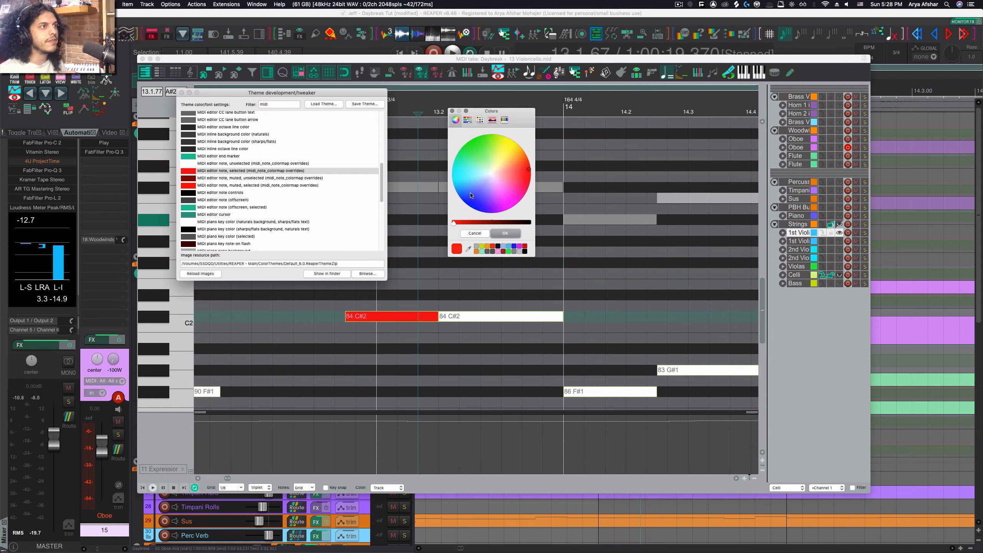
pyautogui.click(505, 233)
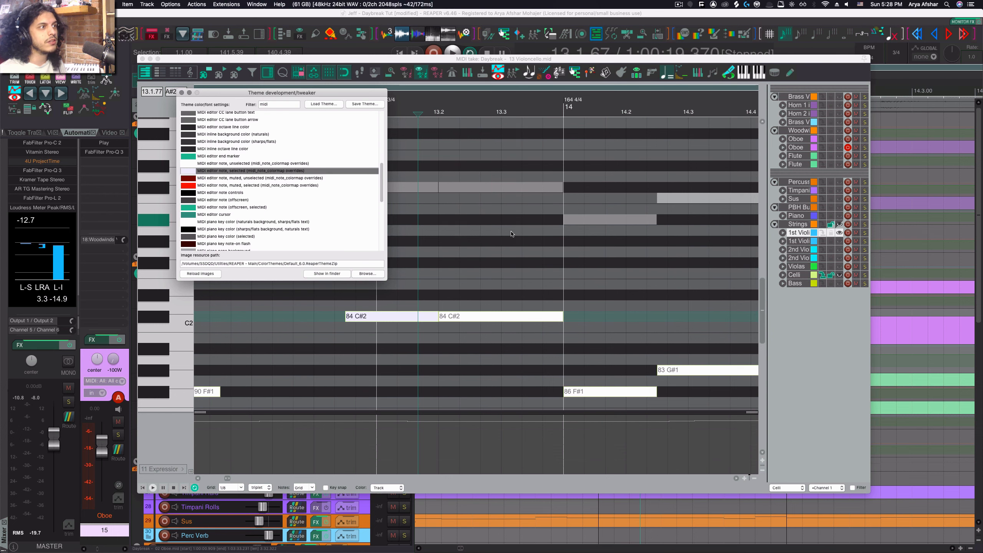
# - Turn off theme color for unselected note bodies in the track coloring options
pyautogui.rightClick(433, 473)
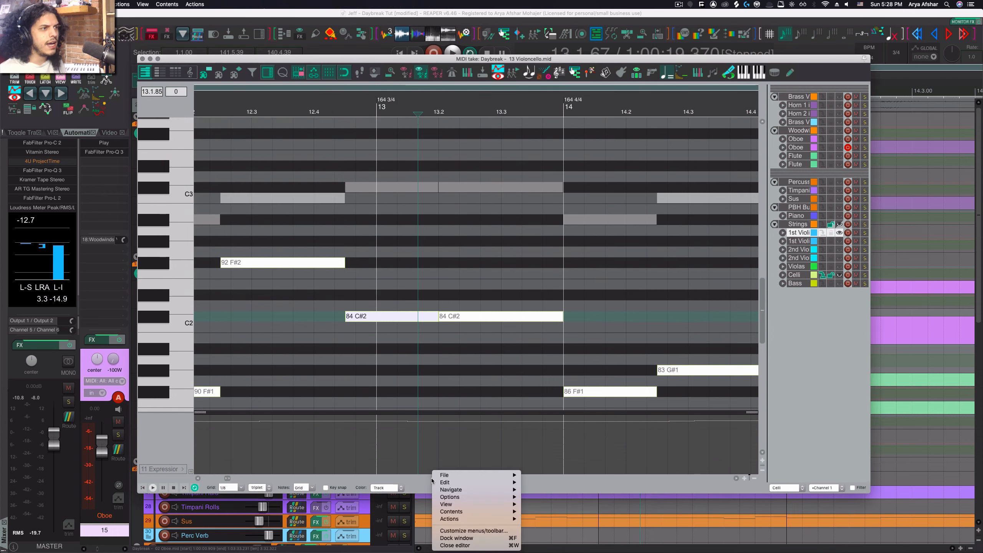
pyautogui.moveTo(480, 504)
pyautogui.moveTo(547, 512)
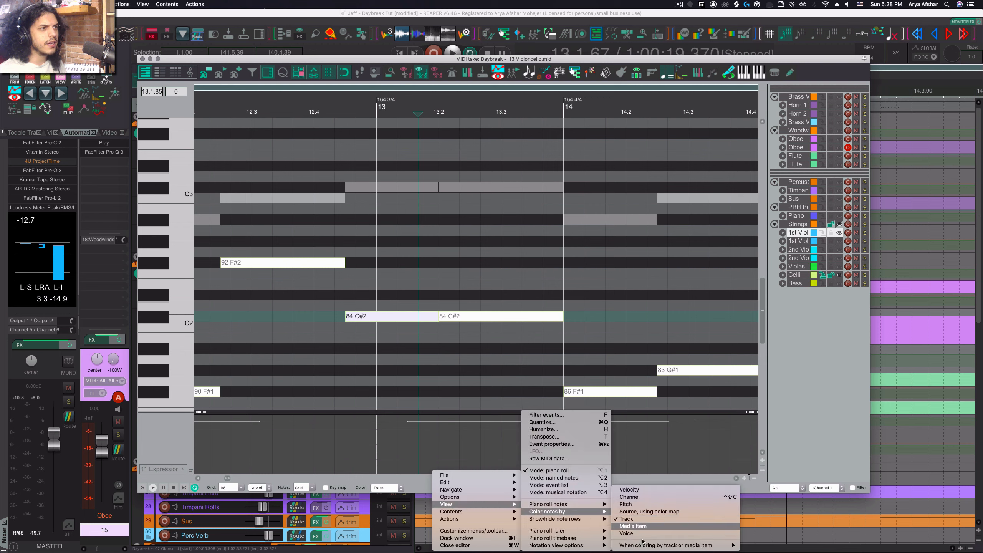
pyautogui.moveTo(666, 545)
pyautogui.click(808, 539)
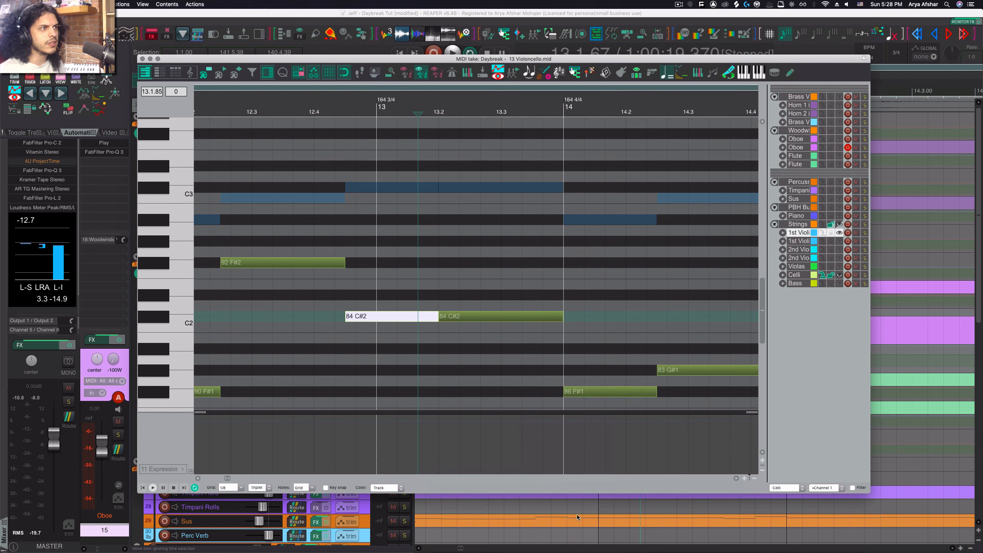
# - Turn off theme color for selected note bodies in the track coloring options
pyautogui.rightClick(462, 472)
pyautogui.moveTo(513, 504)
pyautogui.moveTo(596, 511)
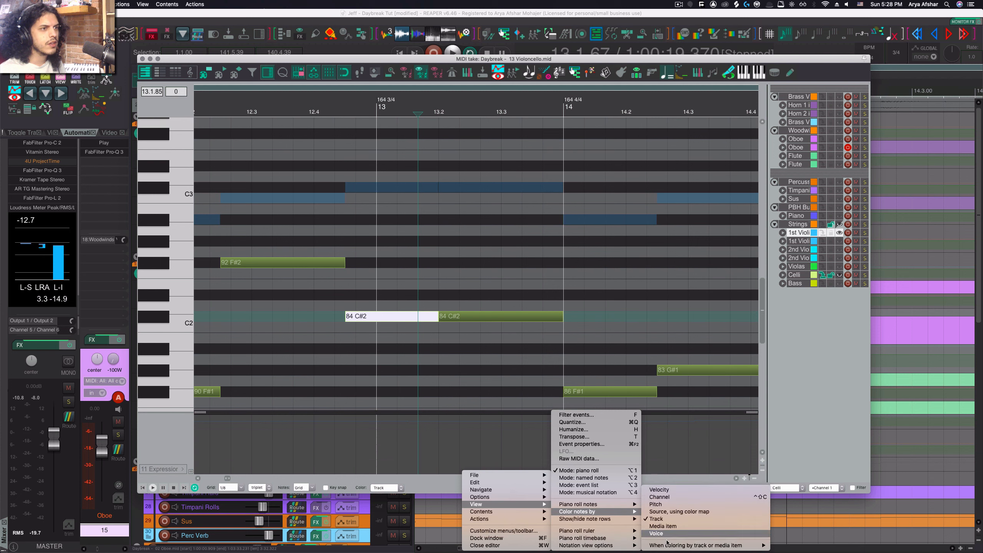
pyautogui.moveTo(716, 545)
pyautogui.click(799, 524)
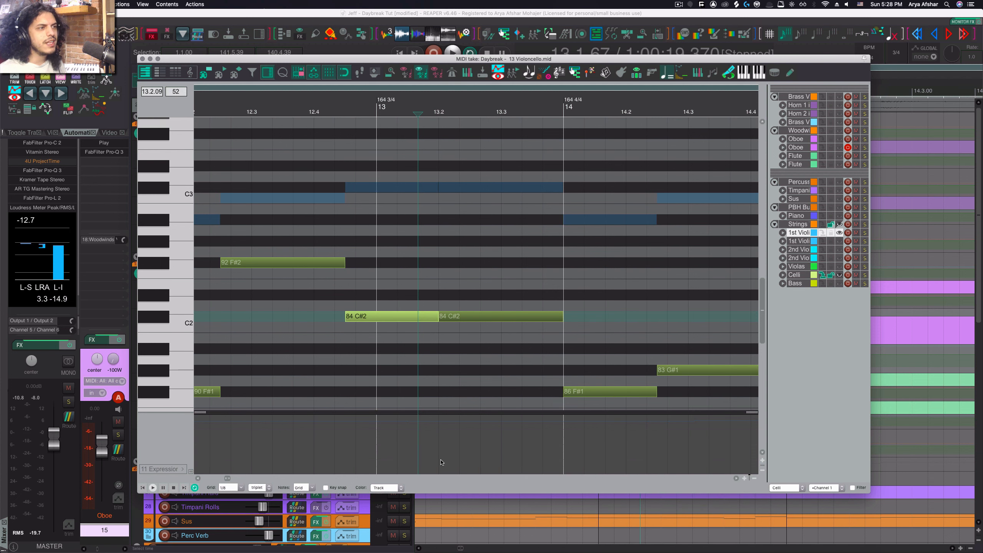
# - Select the first 84 C#2 note in the Celli take
pyautogui.click(402, 316)
pyautogui.click(466, 317)
pyautogui.click(413, 316)
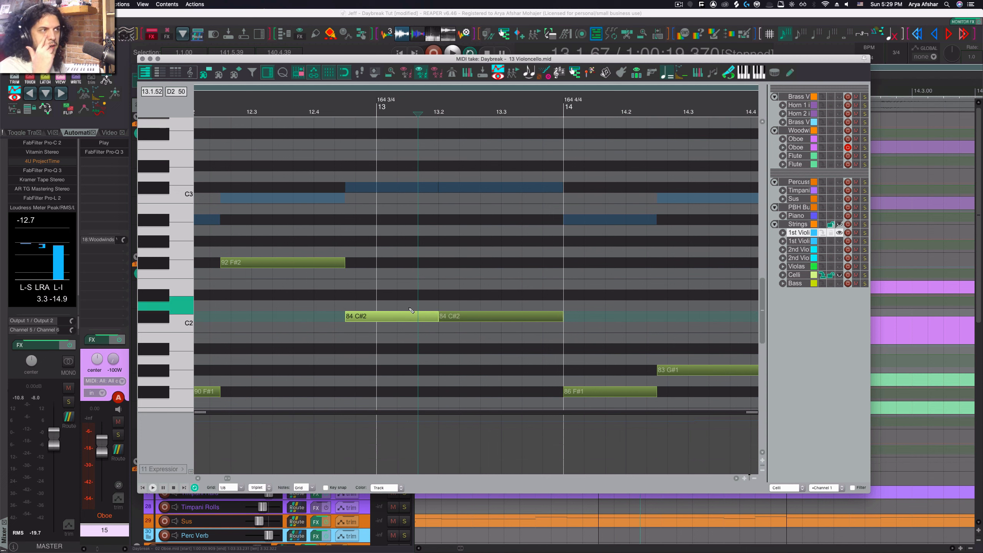
pyautogui.rightClick(441, 480)
pyautogui.moveTo(452, 504)
pyautogui.moveTo(553, 512)
pyautogui.moveTo(664, 545)
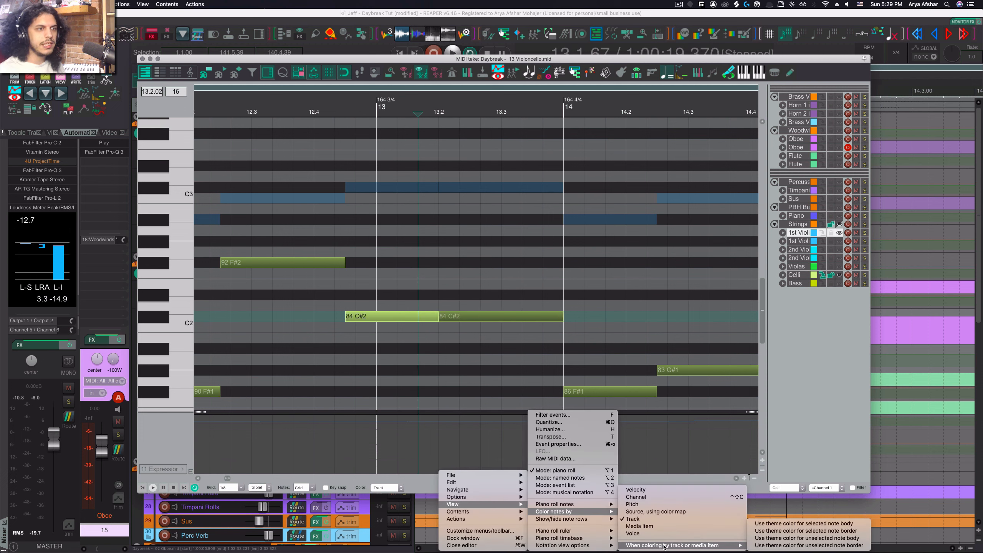
pyautogui.click(654, 480)
# - Open the theme tweaker and browse its list of MIDI editor note color entries
pyautogui.press('super+shift+t')
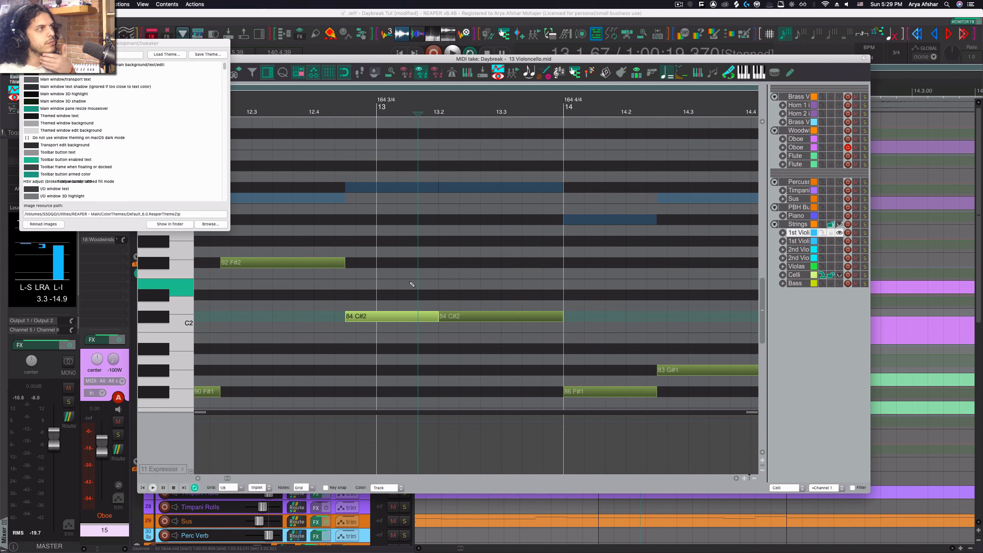
pyautogui.click(117, 55)
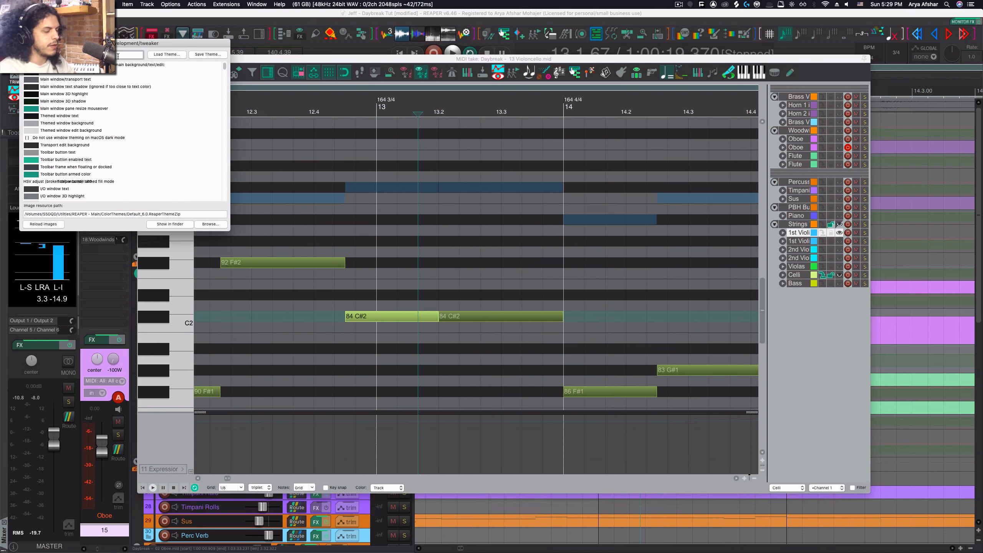
pyautogui.scroll(-15, 97, 109)
pyautogui.scroll(-1, 97, 109)
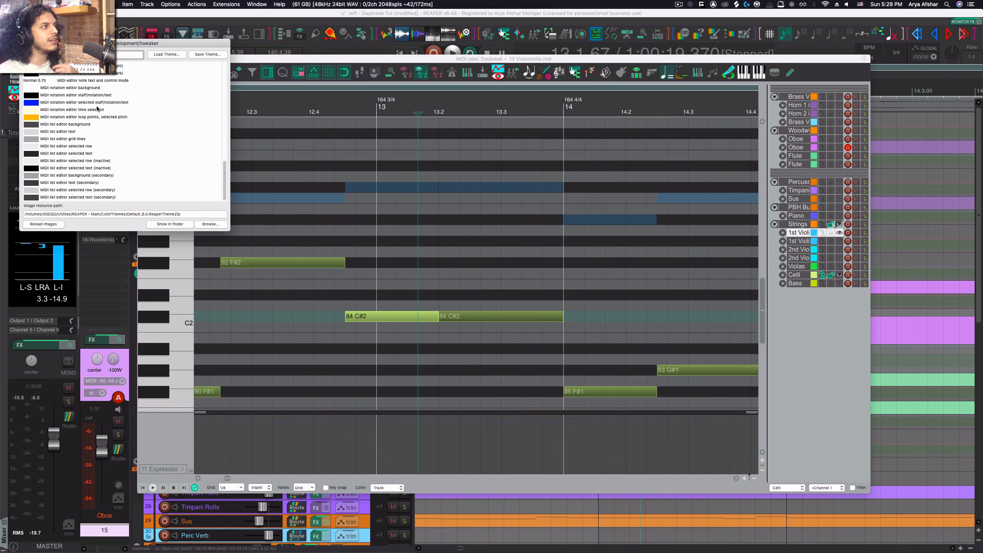
pyautogui.scroll(16, 98, 109)
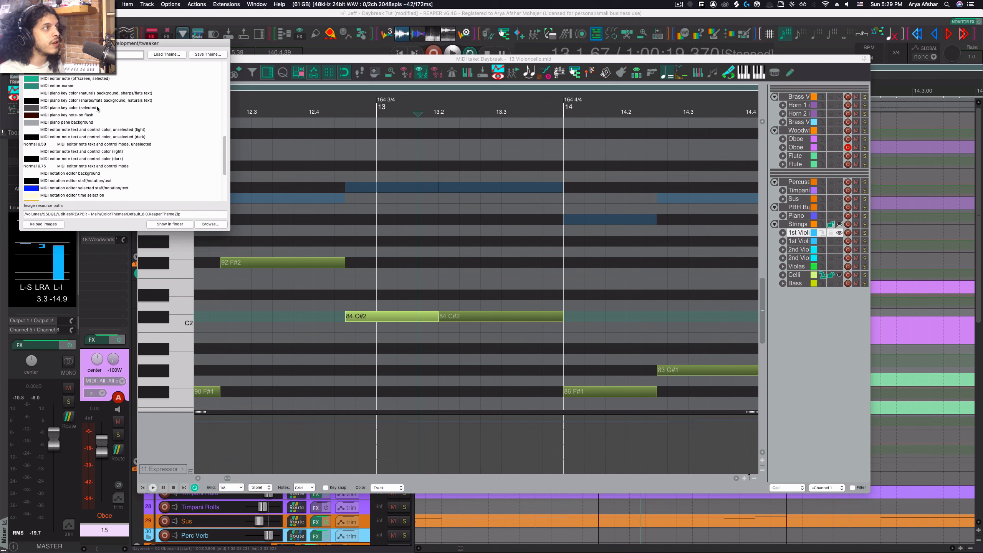
pyautogui.scroll(4, 97, 109)
pyautogui.scroll(1, 97, 109)
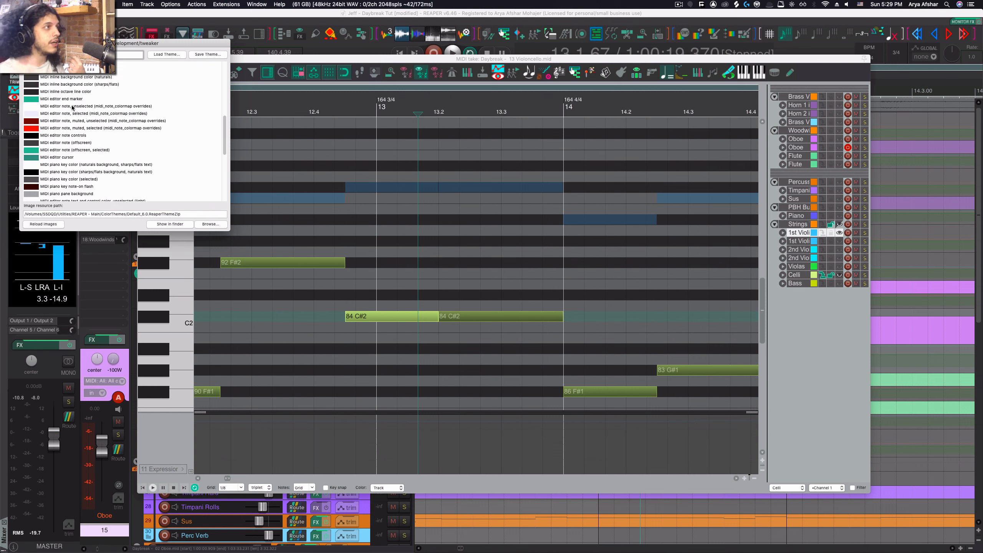
# - Set the unselected and selected MIDI editor note theme colors back to dark
pyautogui.click(36, 108)
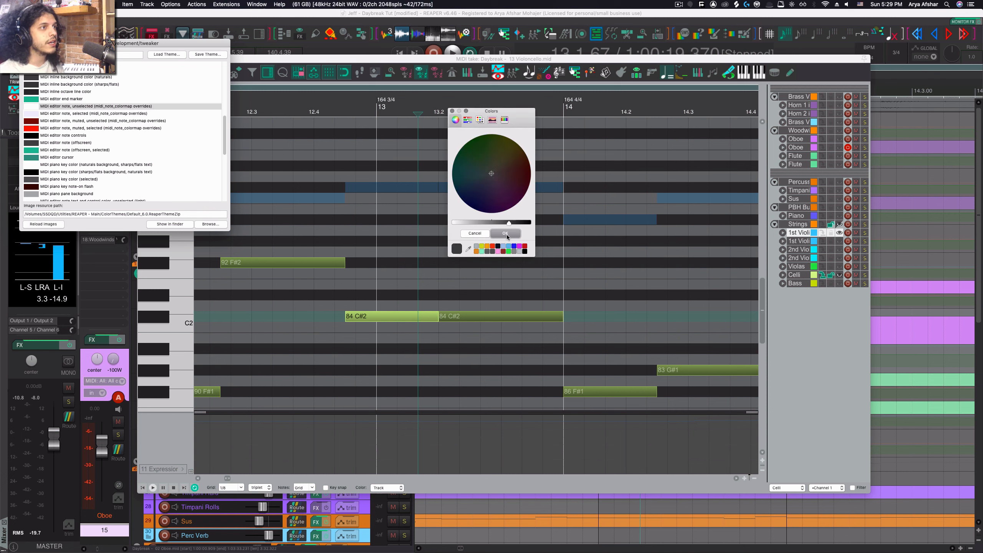
pyautogui.click(505, 233)
pyautogui.click(35, 114)
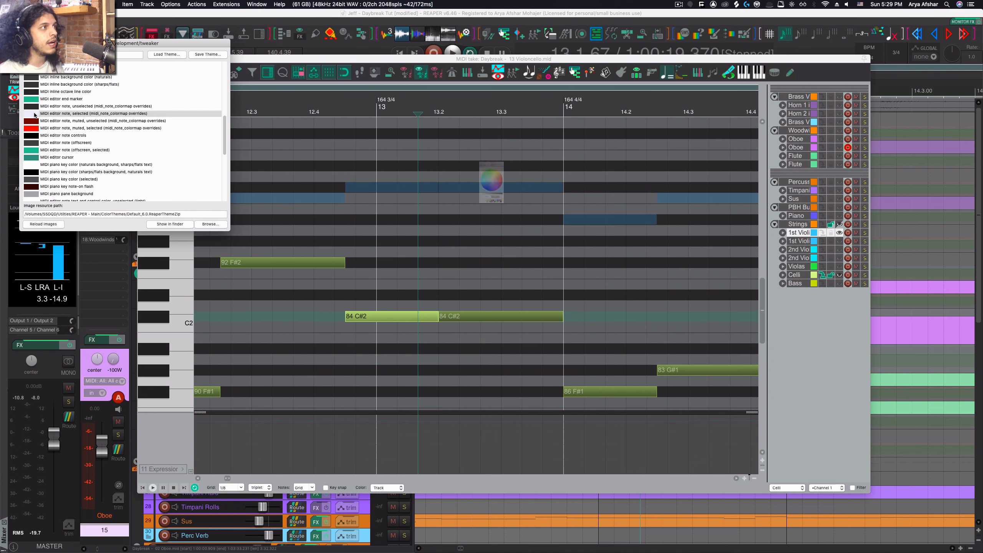
pyautogui.moveTo(464, 224); pyautogui.dragTo(460, 224)
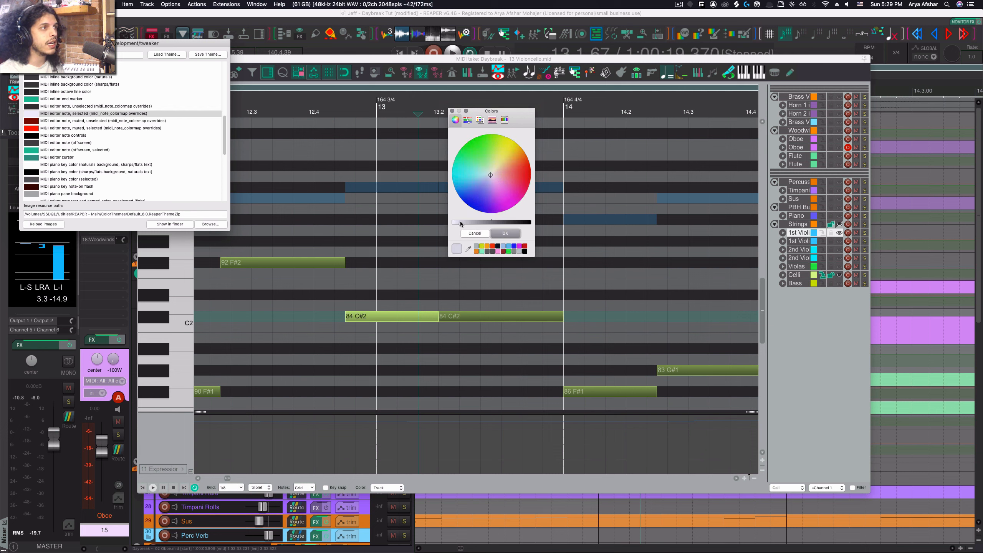
pyautogui.click(501, 233)
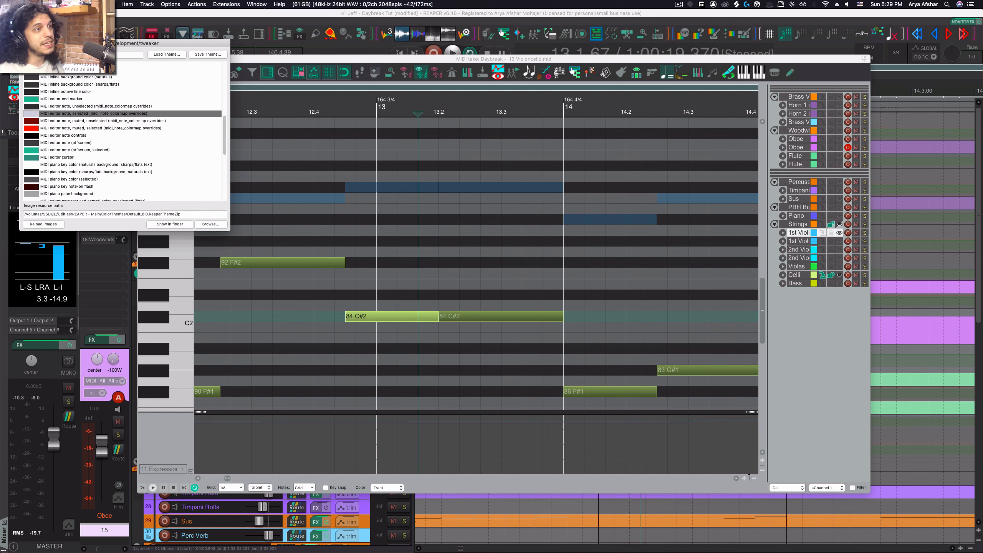
# - Close the theme tweaker and select the 83 G#1 note
pyautogui.click(25, 43)
pyautogui.rightClick(422, 488)
pyautogui.moveTo(430, 497)
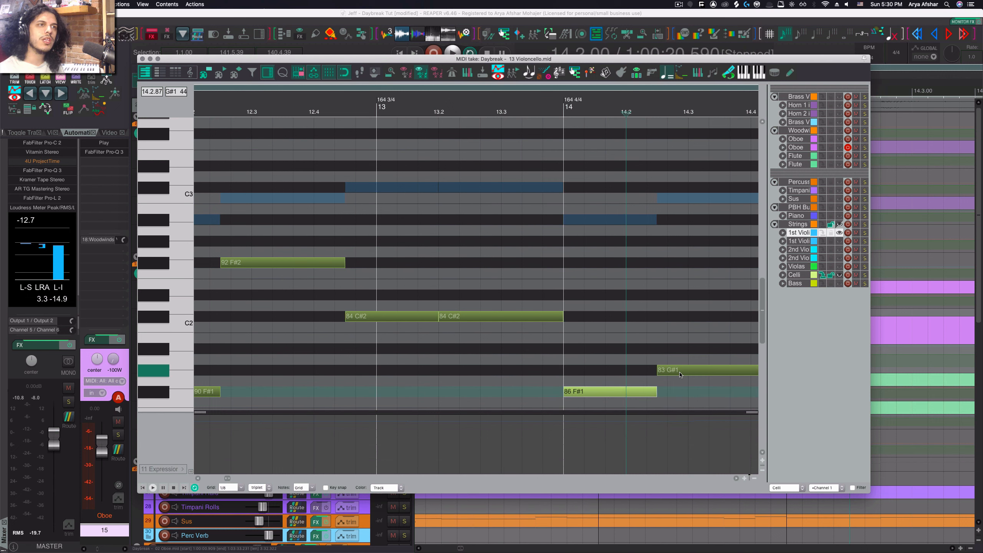
pyautogui.click(679, 374)
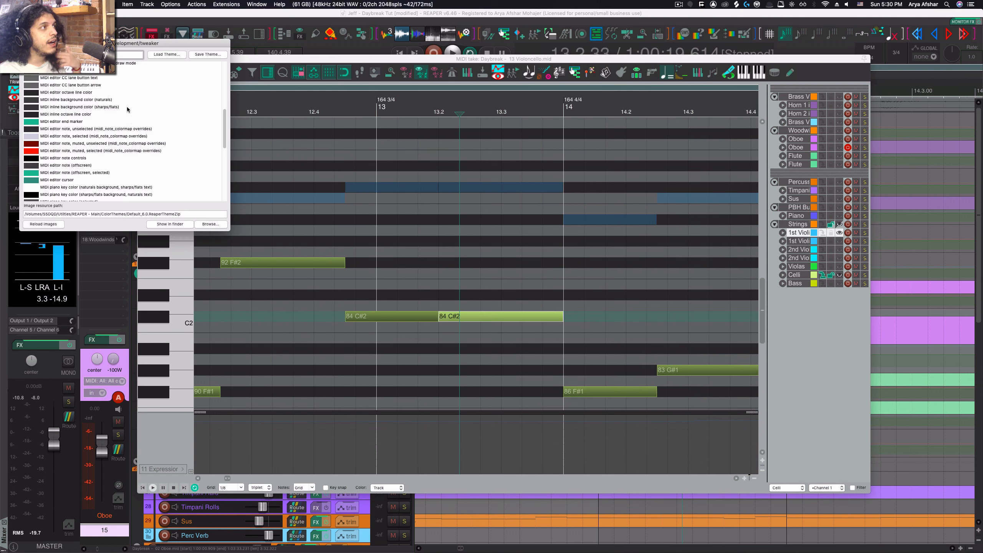
# - Browse the theme tweaker's MIDI editor color entries, then close the theme tweaker
pyautogui.scroll(1, 126, 106)
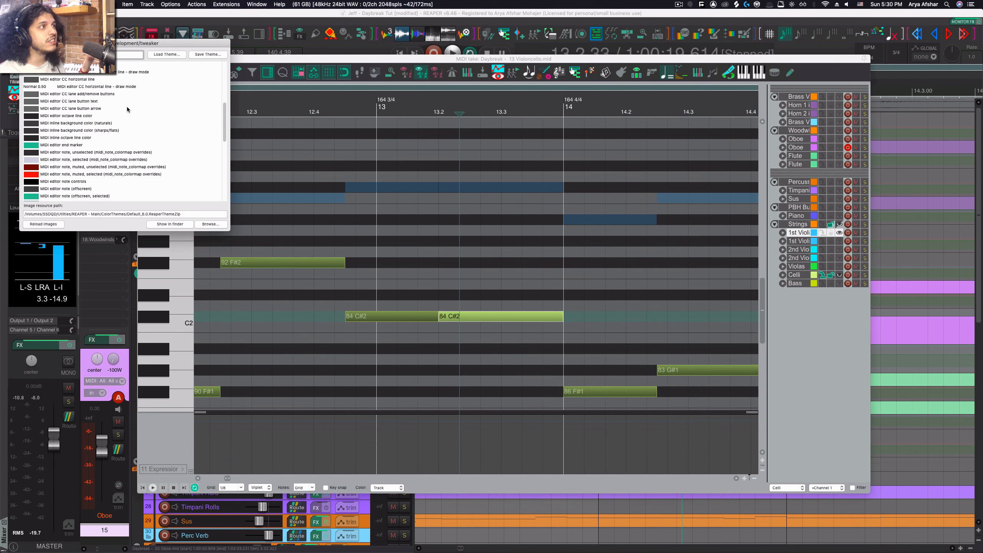
pyautogui.scroll(-5, 127, 109)
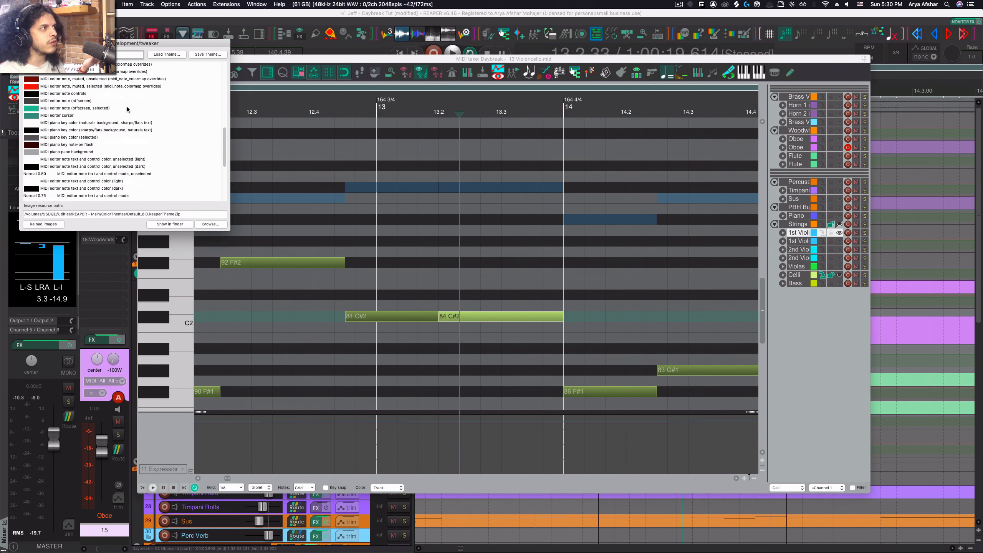
pyautogui.scroll(-1, 127, 109)
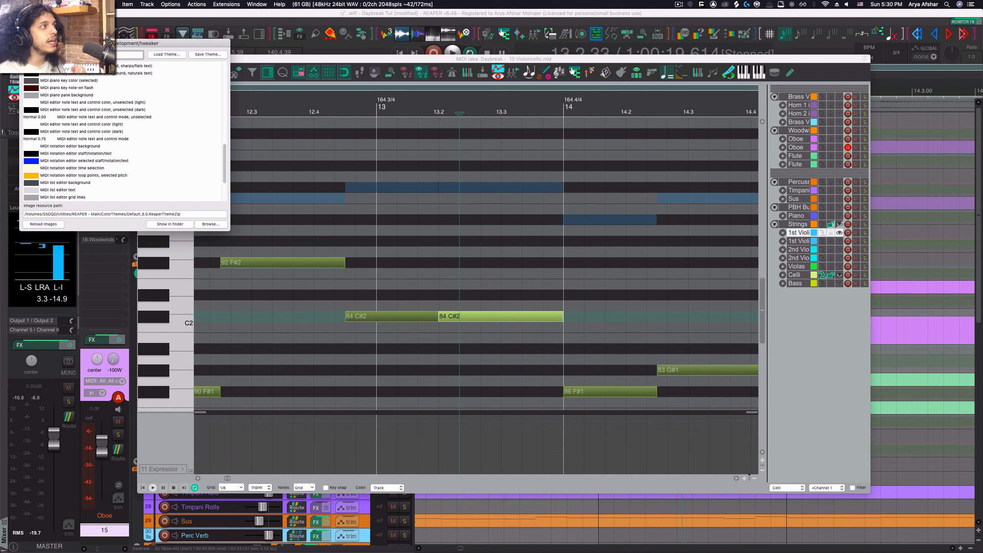
pyautogui.click(24, 43)
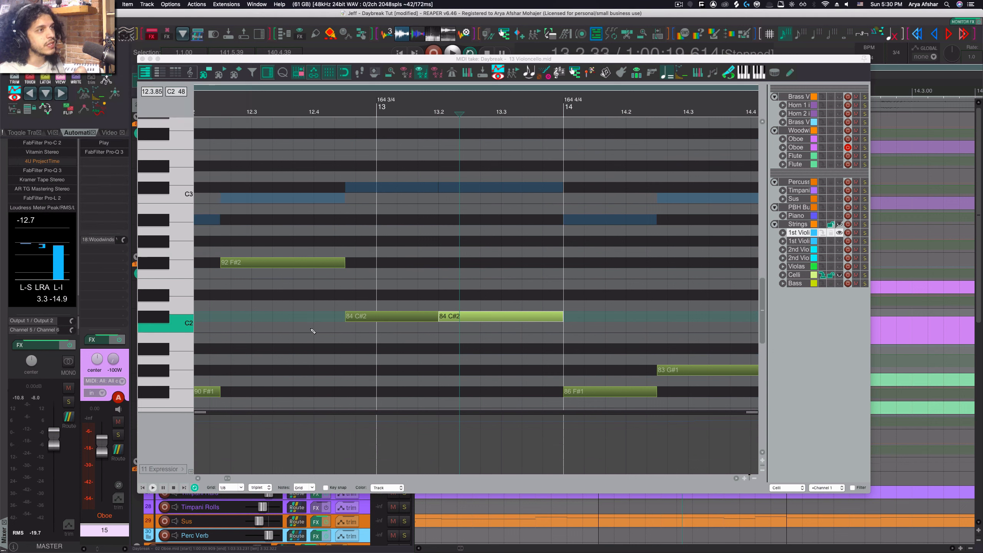
# - Turn off using the theme color for selected note borders when coloring notes by track or media item
pyautogui.rightClick(442, 472)
pyautogui.moveTo(465, 503)
pyautogui.moveTo(552, 507)
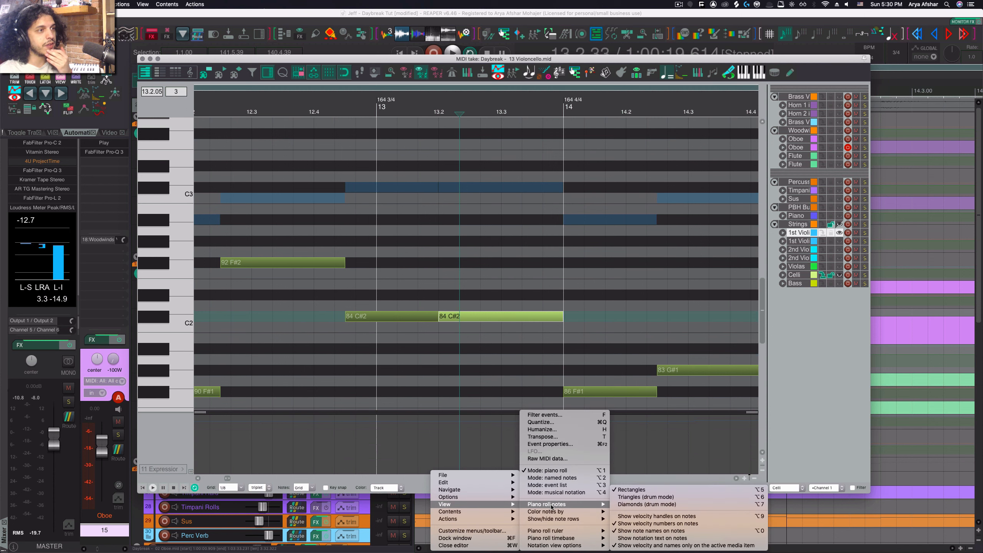
pyautogui.moveTo(677, 545)
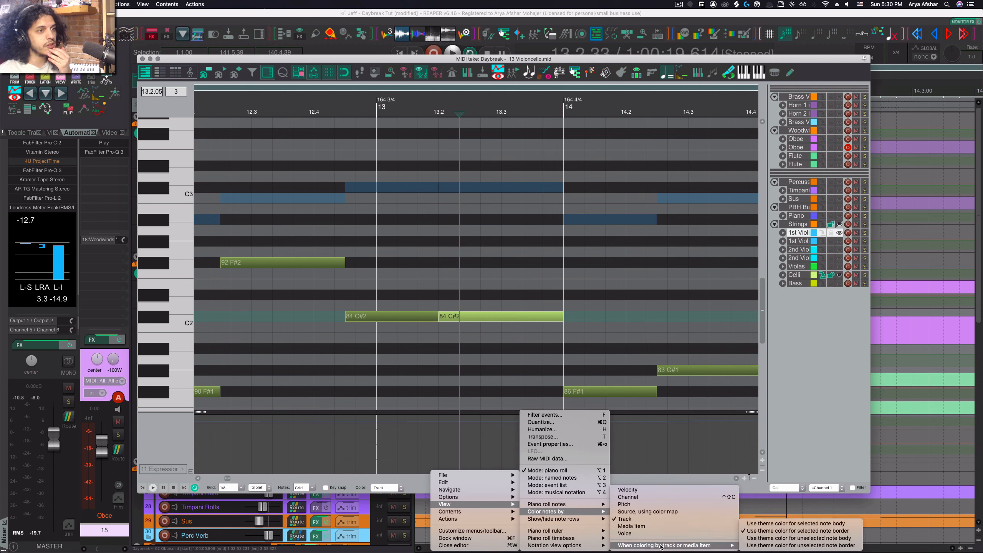
pyautogui.click(775, 532)
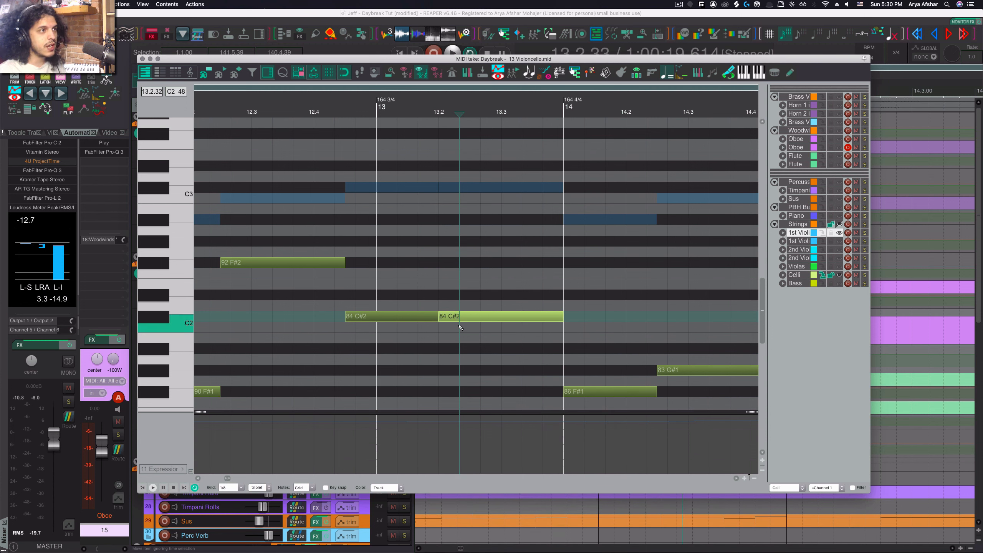
# - Switch the MIDI editor to the Violas track's take
pyautogui.scroll(5, 457, 322)
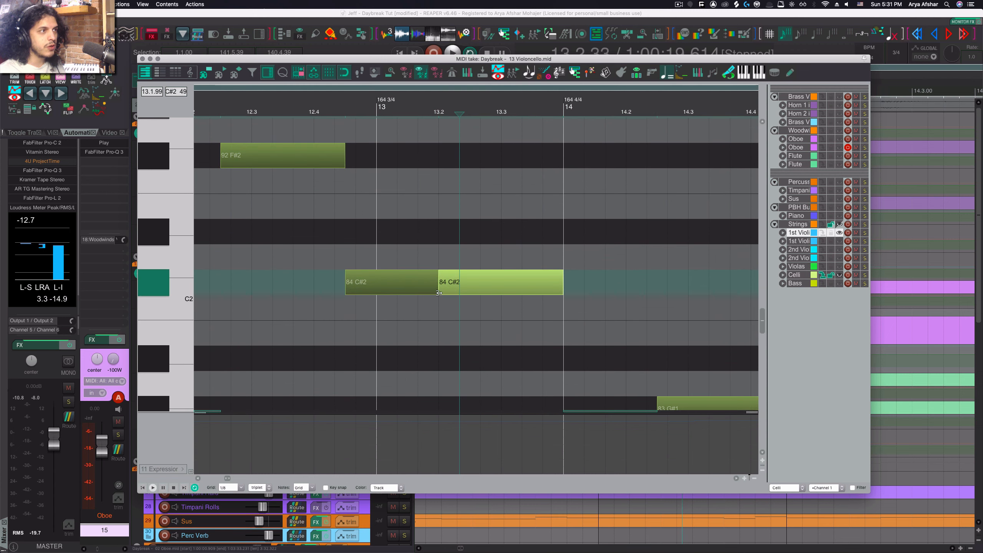
pyautogui.scroll(3, 445, 306)
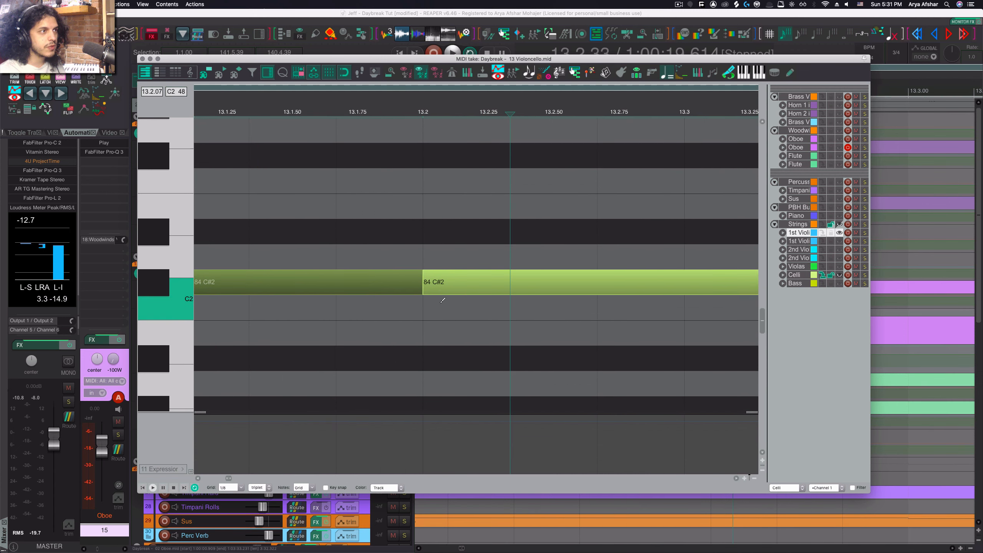
pyautogui.click(822, 266)
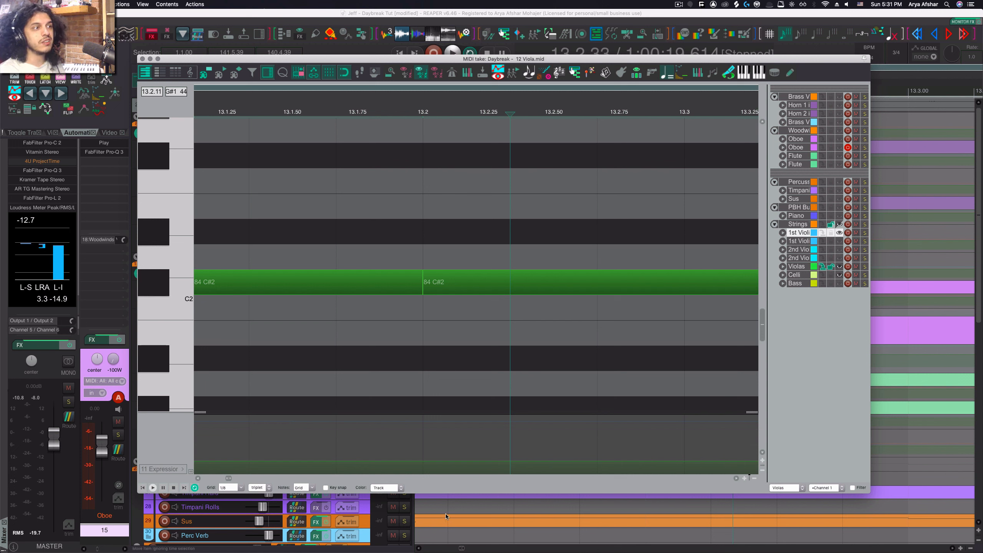
# - Toggle the option allowing MIDI note edits to extend the media item
pyautogui.rightClick(438, 489)
pyautogui.moveTo(464, 497)
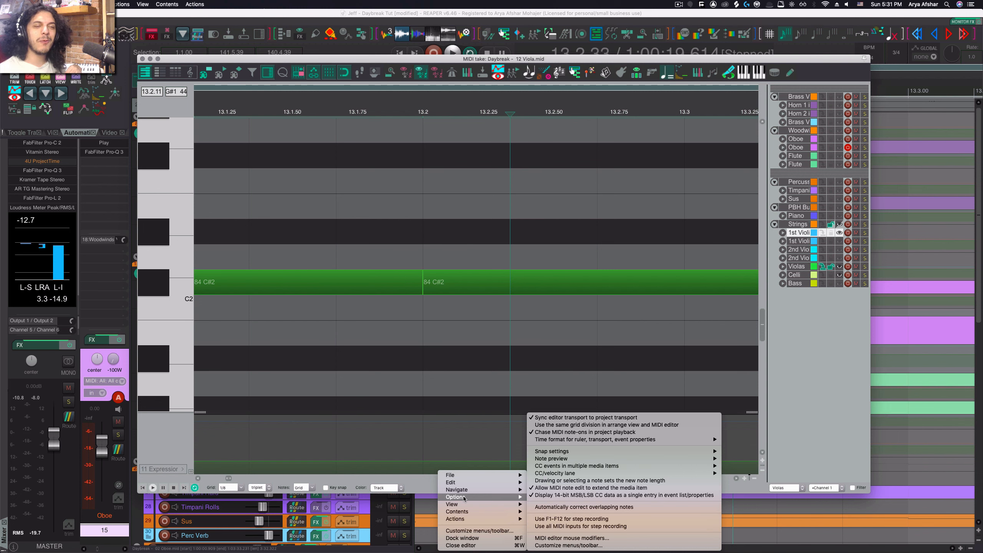
pyautogui.click(737, 486)
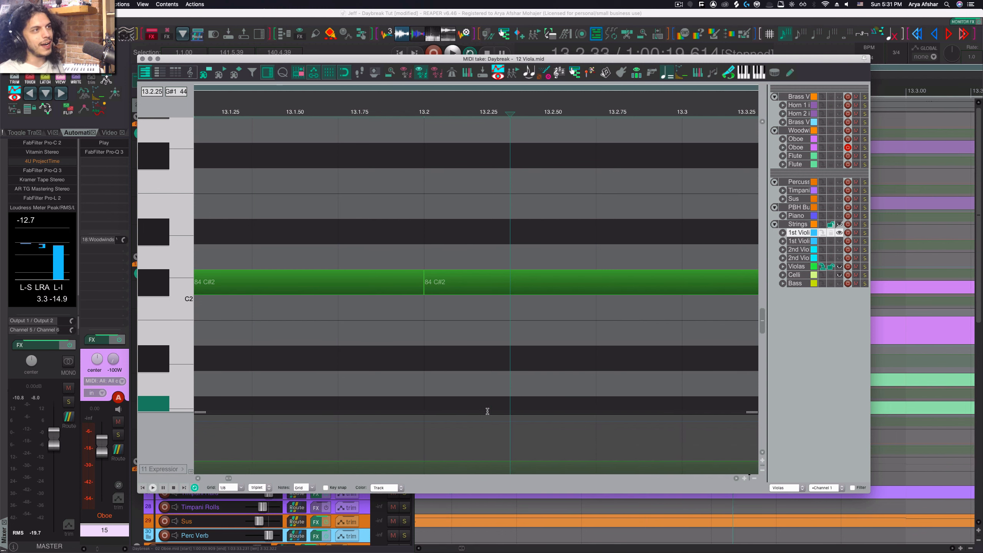
# - Set the note color mode to Media item
pyautogui.scroll(-10, 487, 411)
pyautogui.click(396, 488)
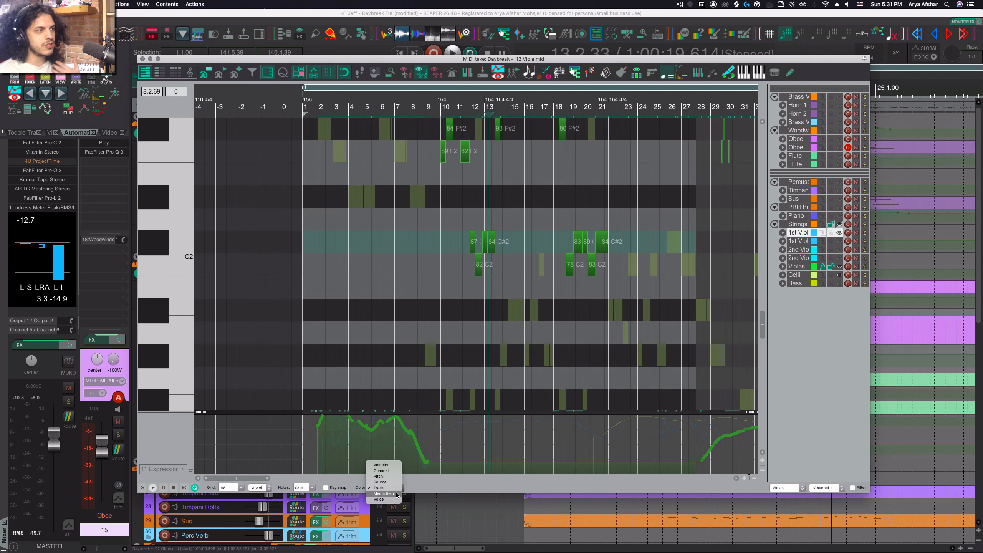
pyautogui.click(395, 494)
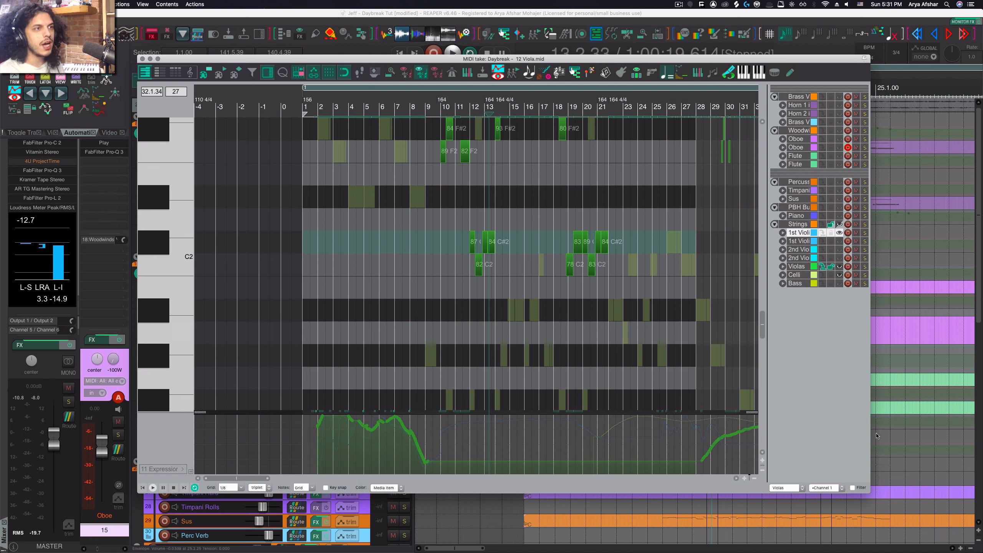
# - Close the MIDI editor and reopen the Violas media item in it
pyautogui.click(801, 267)
pyautogui.press('Escape')
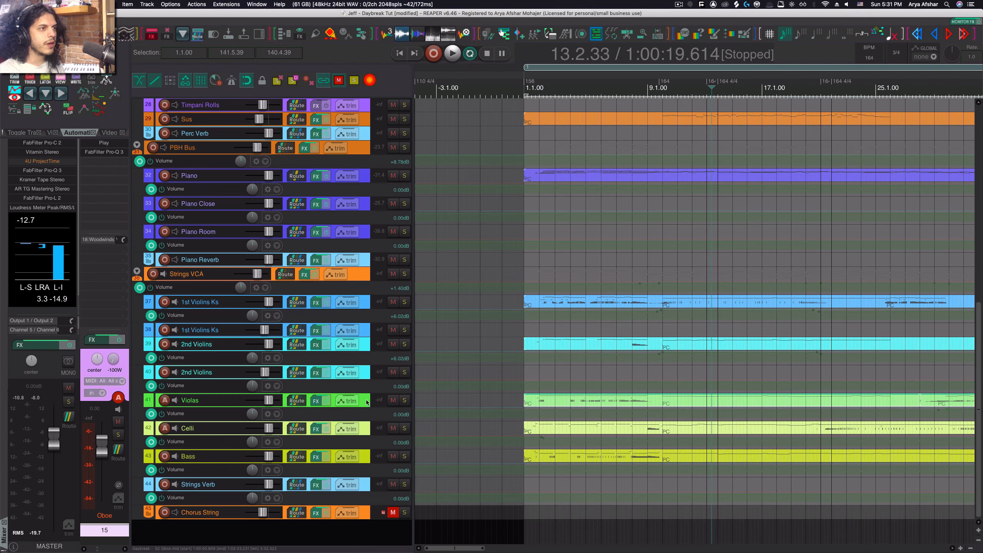
pyautogui.click(578, 404)
pyautogui.press('c')
pyautogui.hscroll(2, 576, 383)
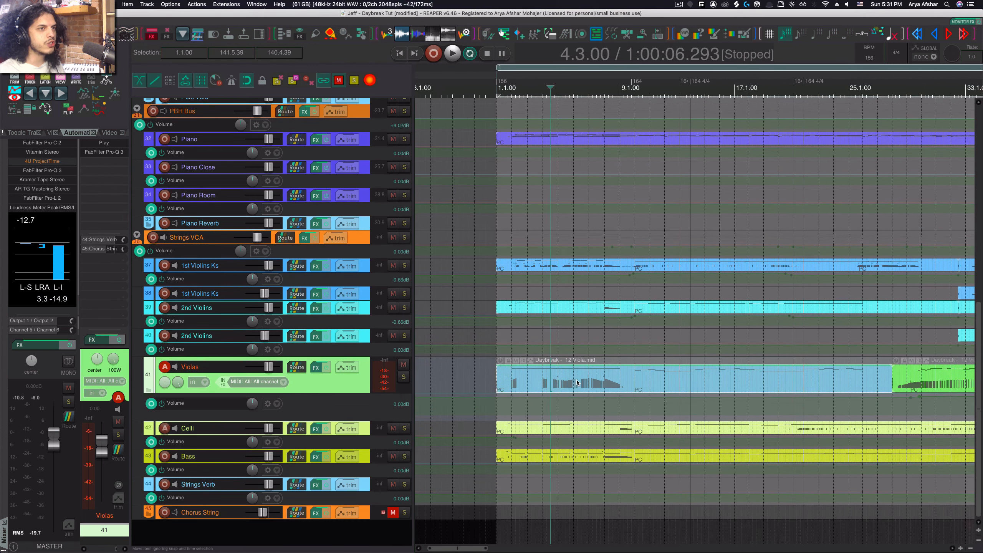
pyautogui.hscroll(2, 576, 382)
pyautogui.doubleClick(561, 383)
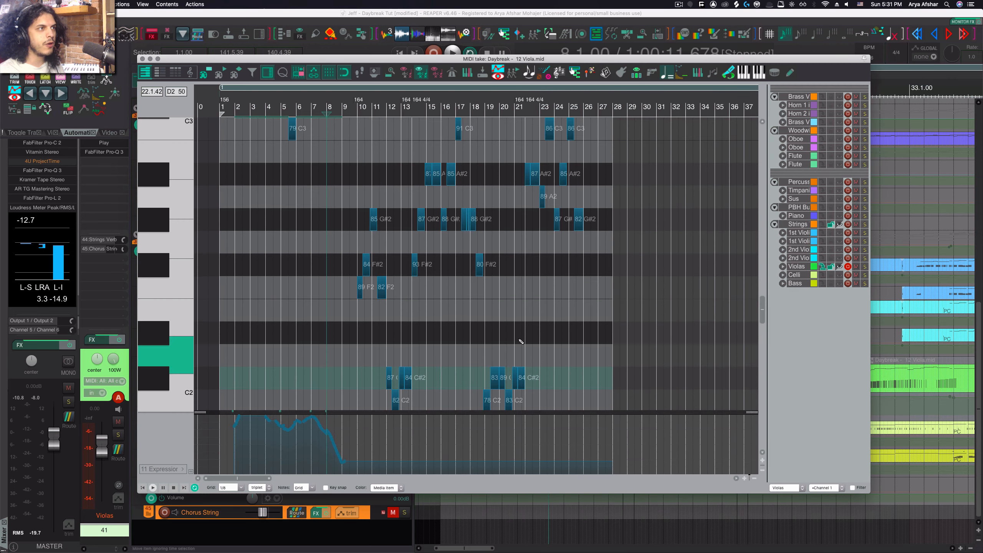
# - Switch the note color mode to Track and then back to Media item
pyautogui.click(401, 487)
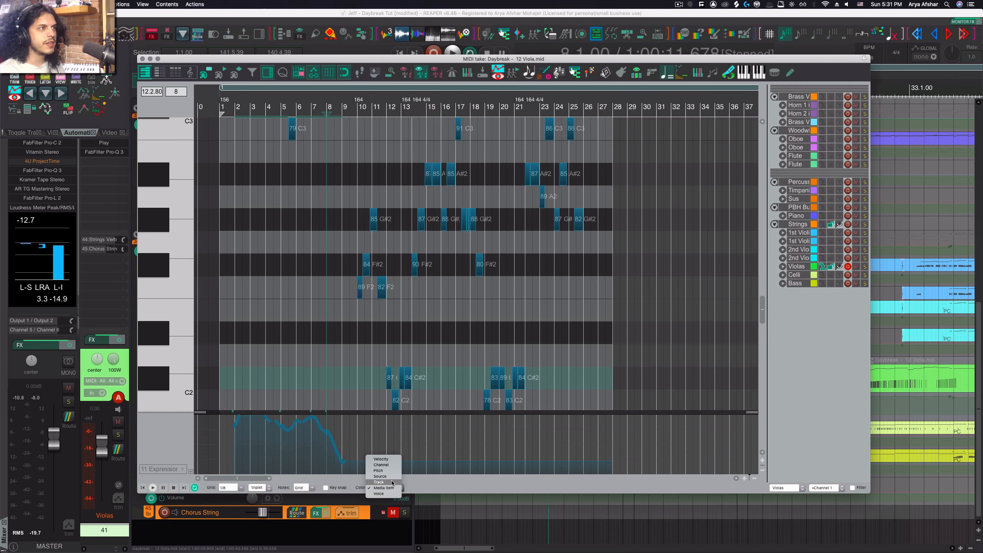
pyautogui.click(385, 479)
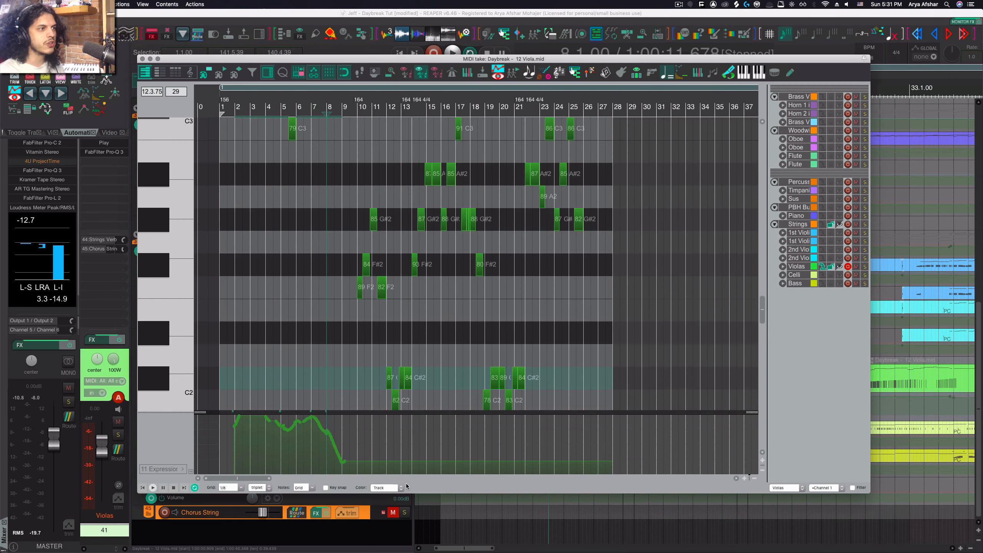
pyautogui.click(402, 488)
pyautogui.click(387, 495)
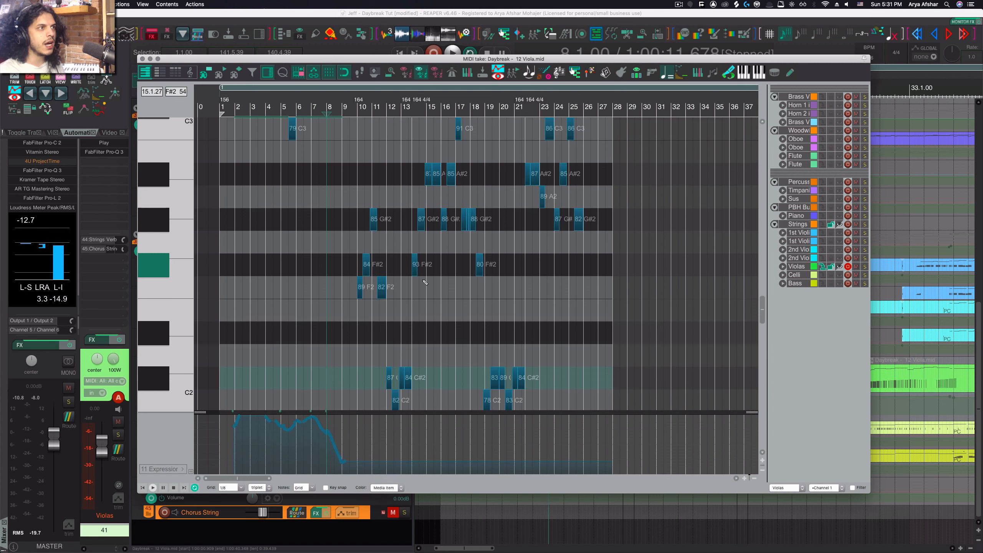
# - Set the note color mode to Voice
pyautogui.scroll(5, 413, 224)
pyautogui.rightClick(425, 473)
pyautogui.moveTo(442, 504)
pyautogui.moveTo(542, 512)
pyautogui.moveTo(665, 545)
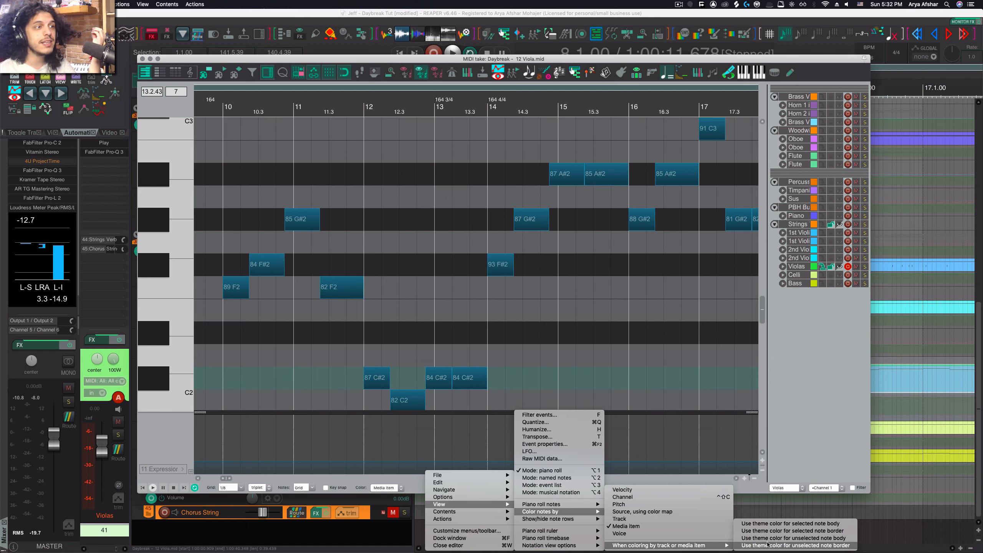
pyautogui.click(387, 487)
pyautogui.click(378, 493)
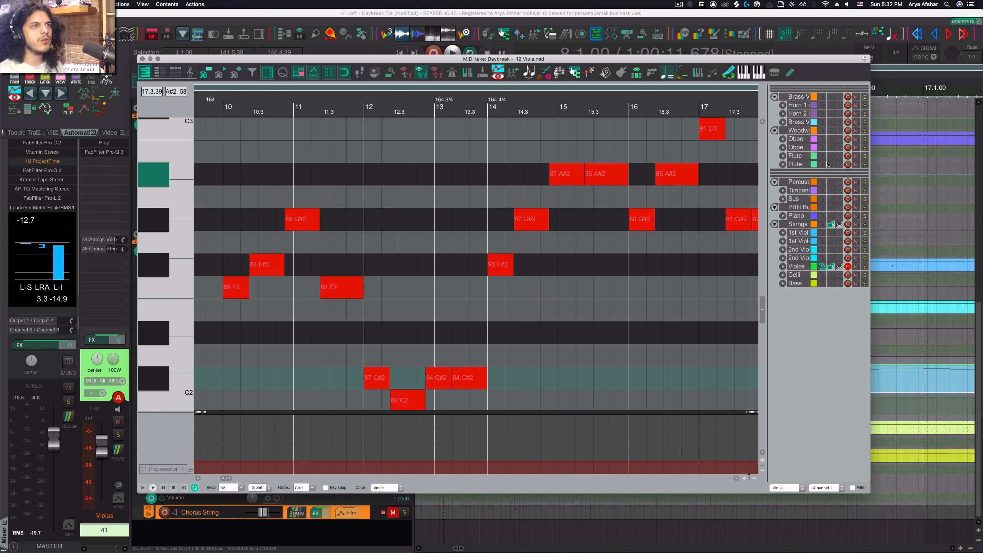
# - Switch to the Piano take and display it in musical notation view
pyautogui.click(823, 217)
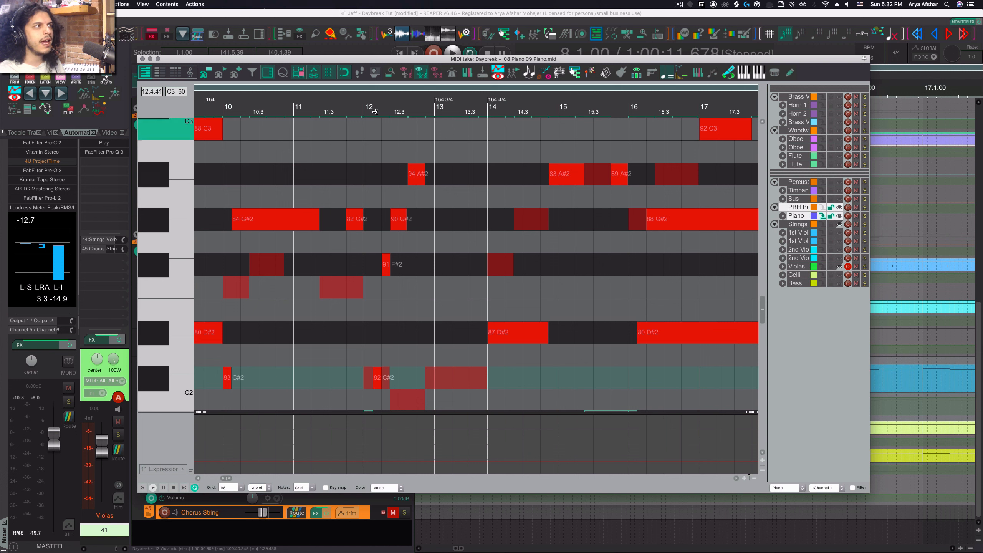
pyautogui.click(189, 75)
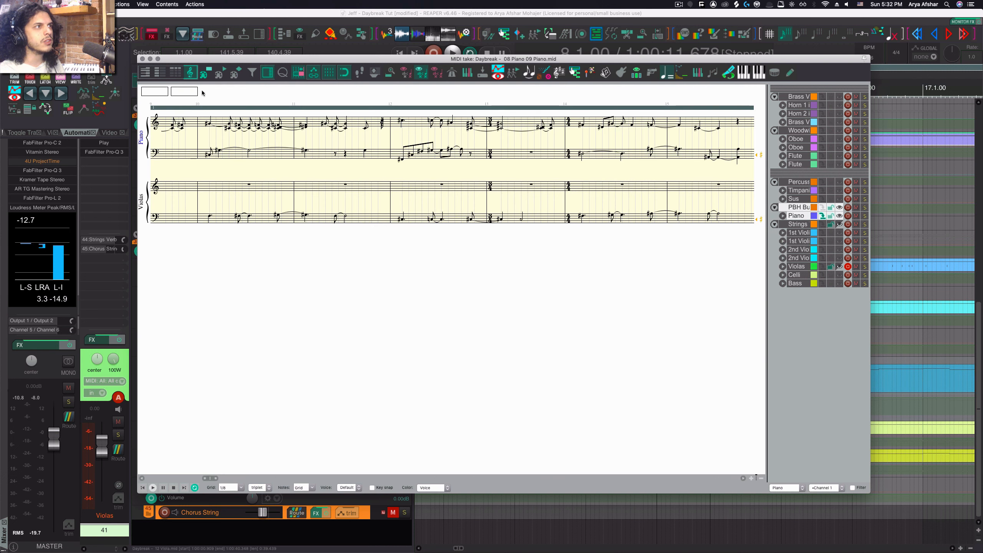
# - Select the upper-staff notes in the first bars and assign them to the high voice
pyautogui.moveTo(201, 118)
pyautogui.mouseDown()
pyautogui.moveTo(353, 131)
pyautogui.moveTo(340, 129)
pyautogui.mouseUp()
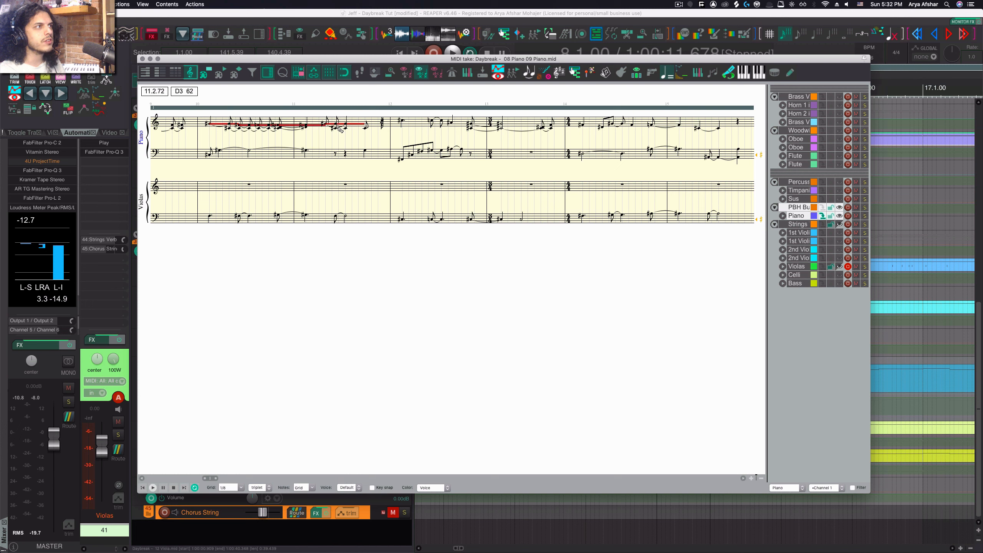
pyautogui.rightClick(338, 127)
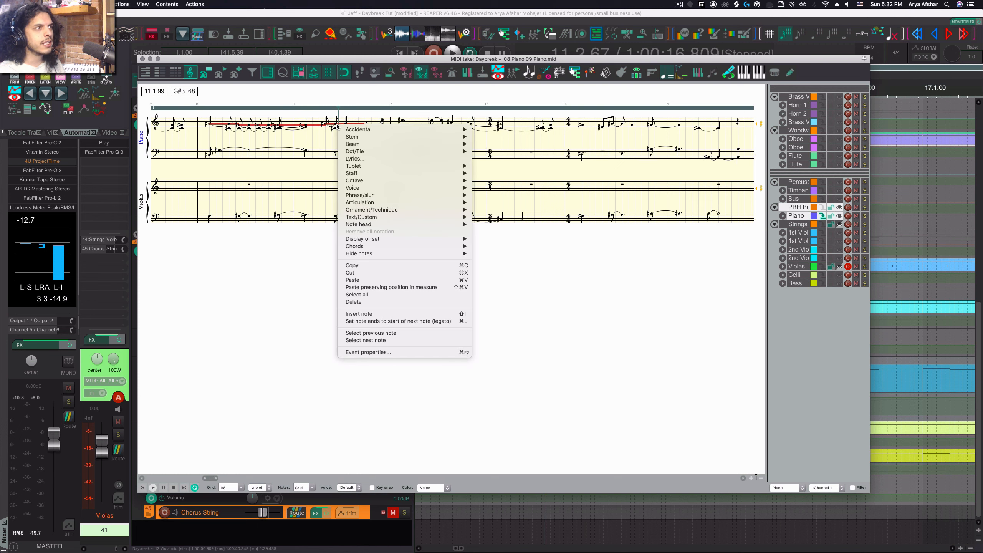
pyautogui.moveTo(377, 188)
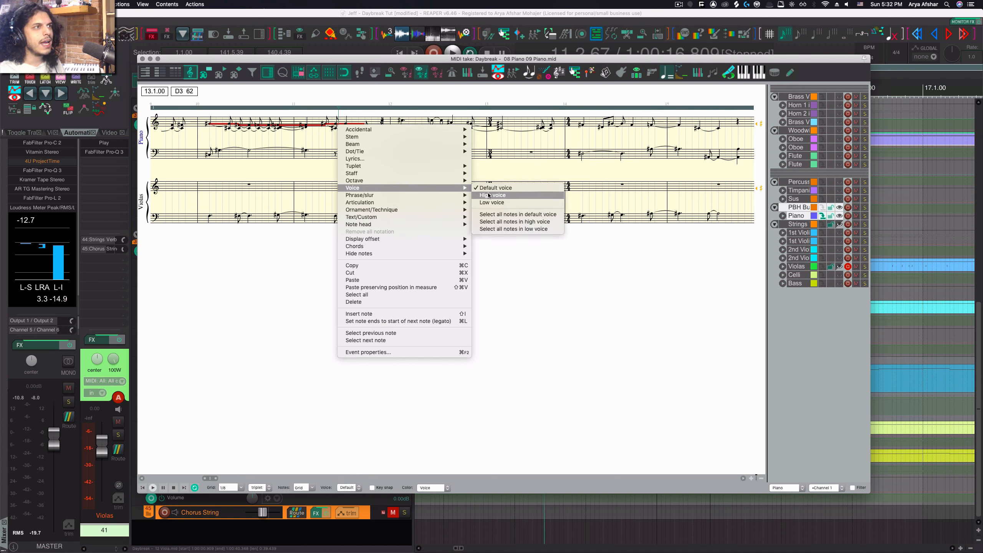
pyautogui.click(488, 195)
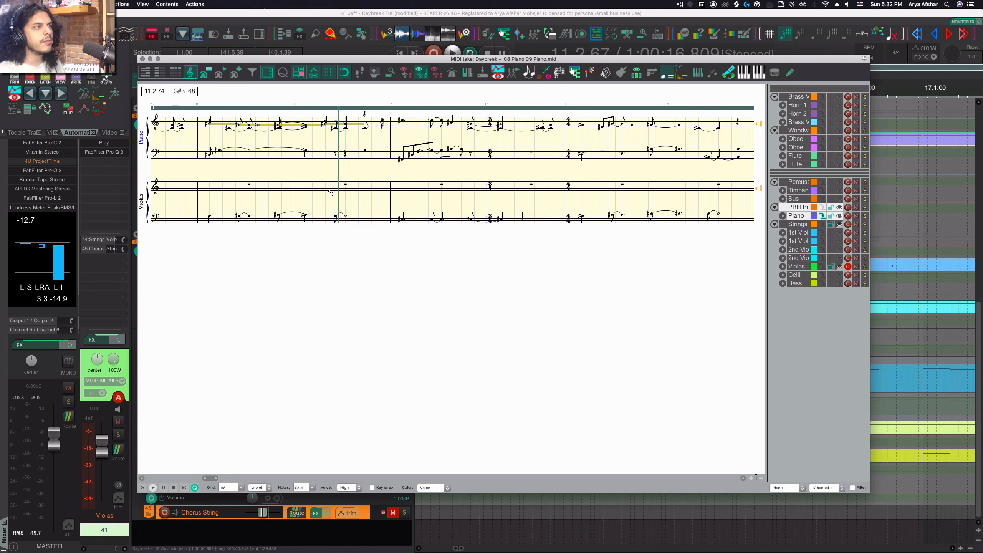
# - Select the lower-staff notes in the first bars and assign them to the low voice
pyautogui.moveTo(204, 145); pyautogui.dragTo(473, 180)
pyautogui.rightClick(419, 158)
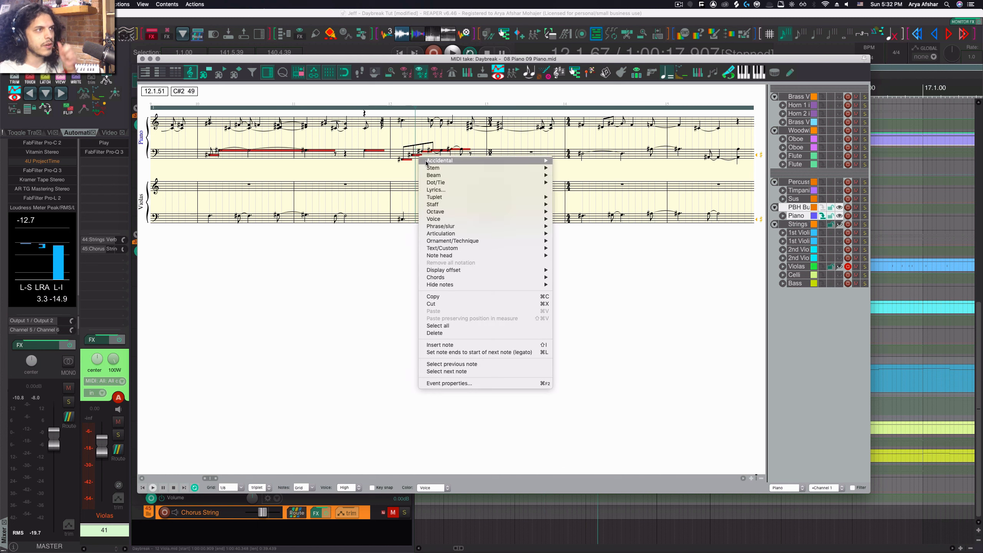
pyautogui.moveTo(531, 220)
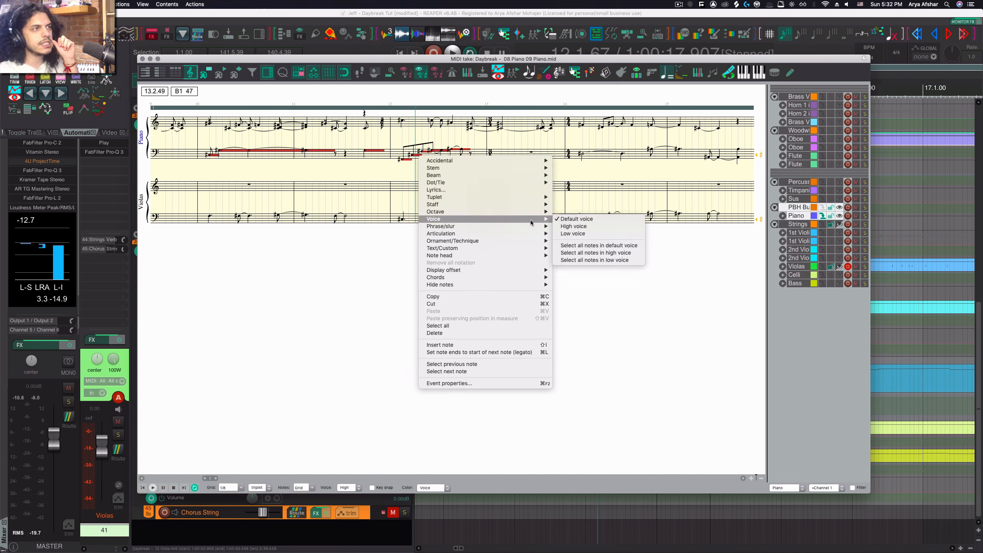
pyautogui.click(573, 233)
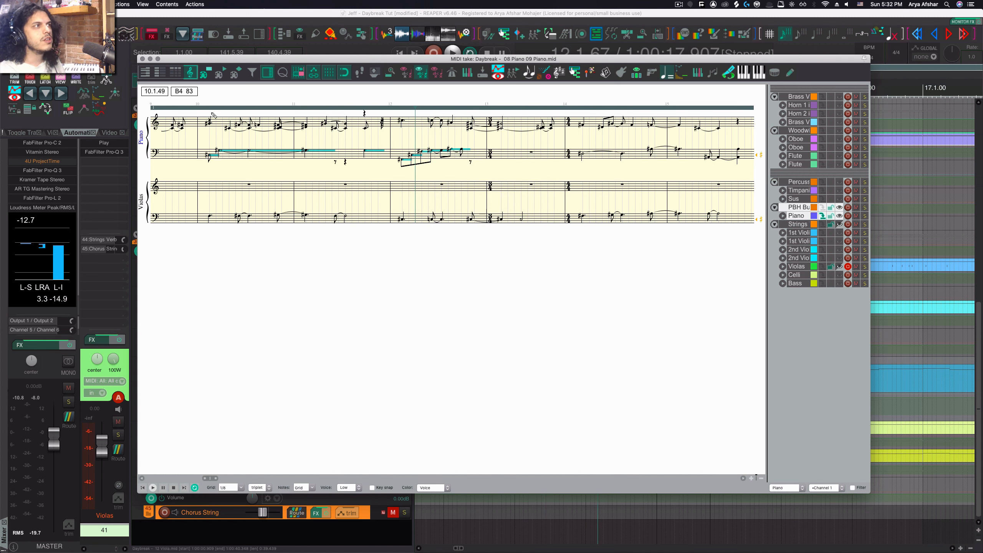
# - Select the notes across both staves and return to the piano roll view
pyautogui.moveTo(207, 113); pyautogui.dragTo(452, 198)
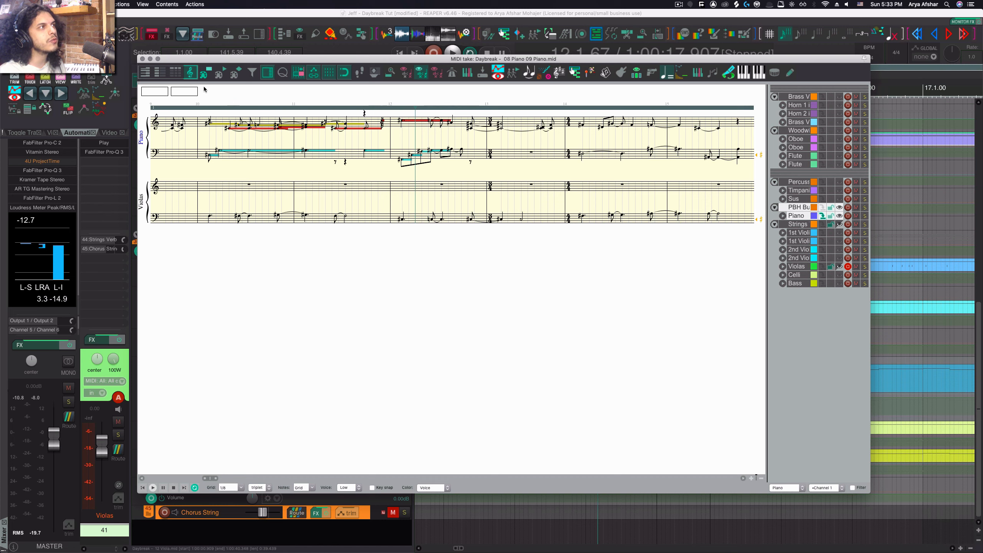
pyautogui.hotkey('alt', '1')
# - Switch the piano roll's note coloring mode to Track
pyautogui.scroll(6, 364, 200)
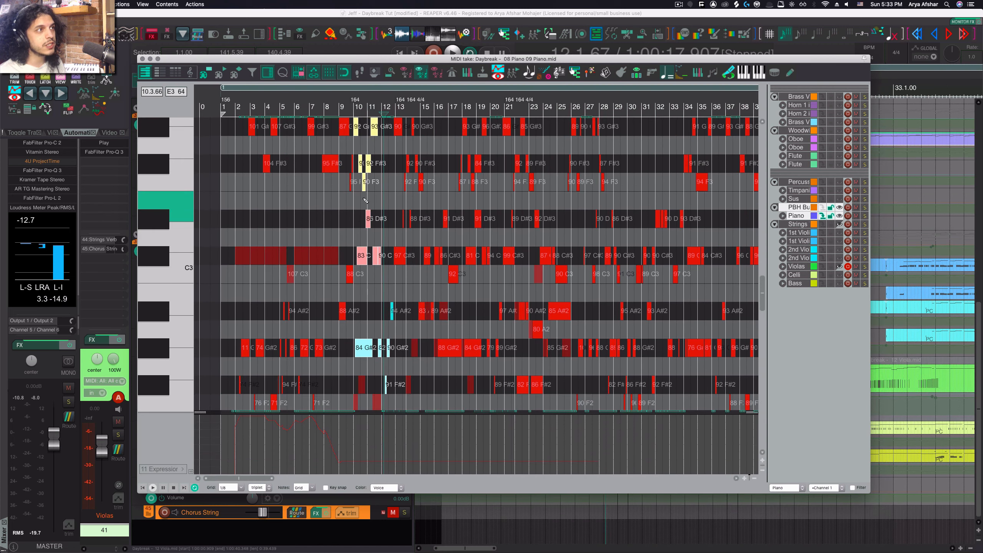
pyautogui.scroll(-4, 365, 200)
pyautogui.scroll(-2, 365, 200)
pyautogui.scroll(-5, 365, 200)
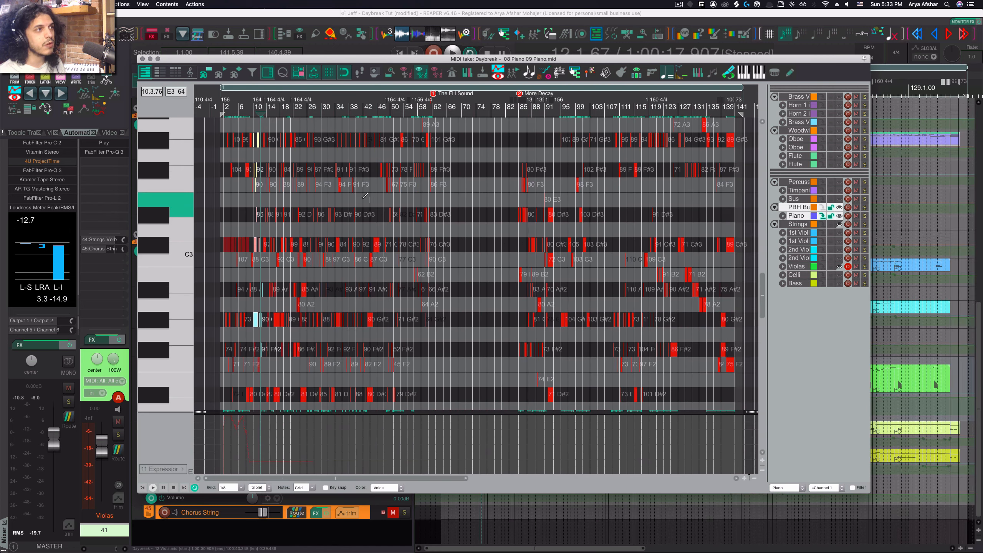
pyautogui.scroll(5, 254, 243)
pyautogui.click(385, 487)
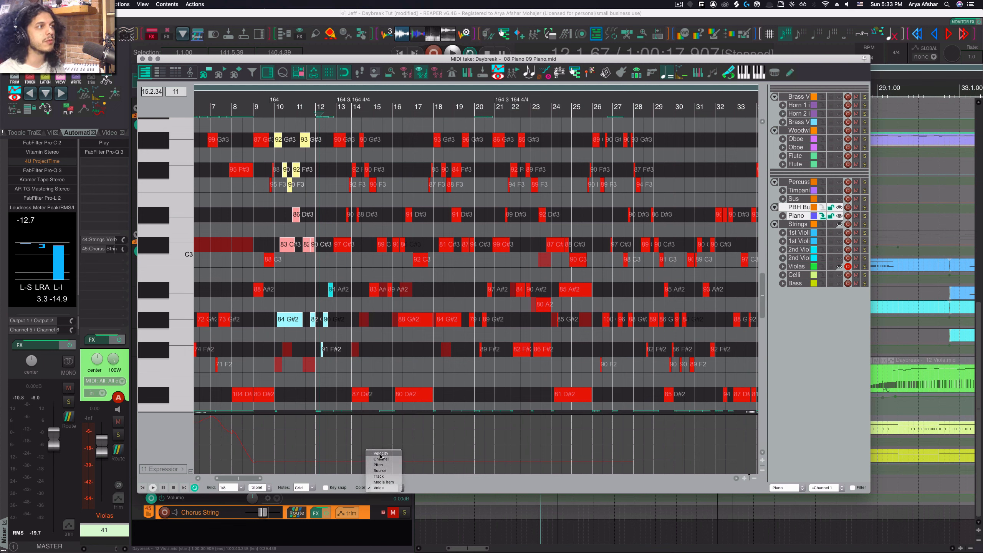
pyautogui.click(378, 476)
pyautogui.scroll(5, 366, 304)
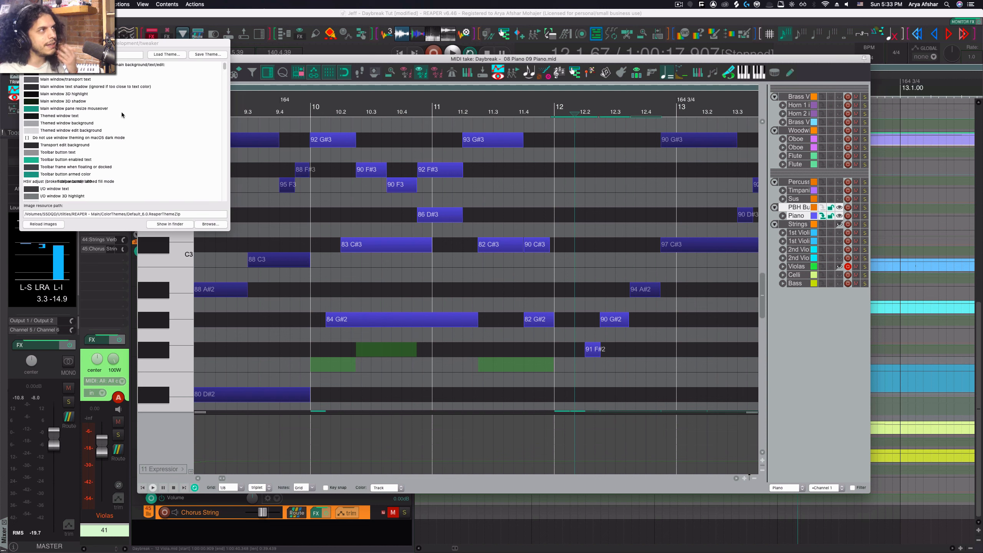
# - Review the MIDI editor note color entries in the theme tweaker and the available note coloring modes
pyautogui.click(118, 65)
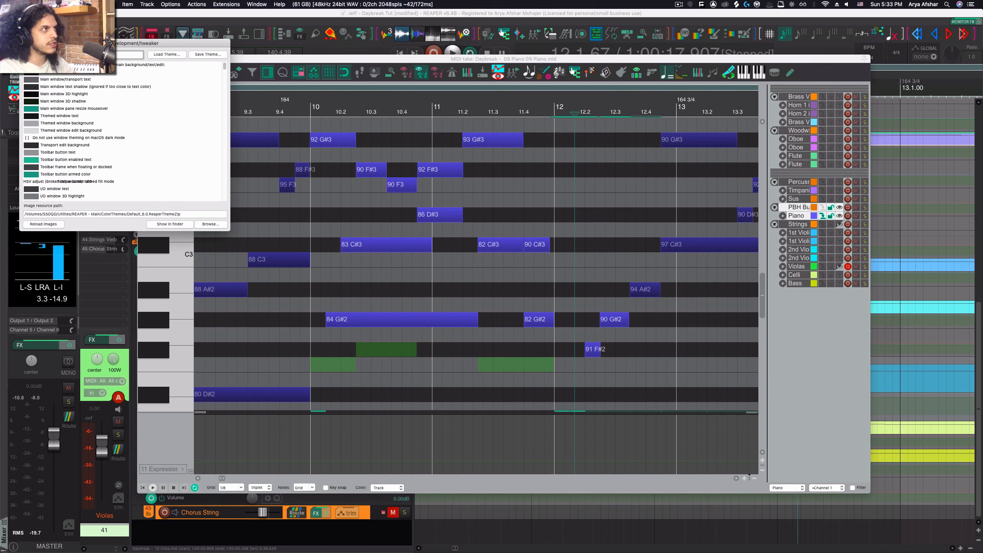
pyautogui.scroll(-10, 121, 77)
pyautogui.scroll(-1, 121, 75)
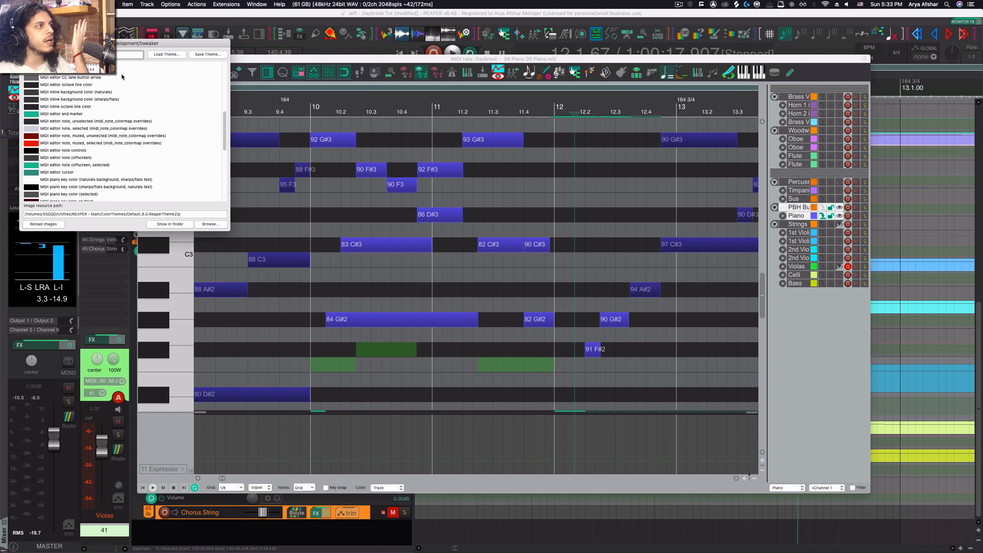
pyautogui.rightClick(428, 484)
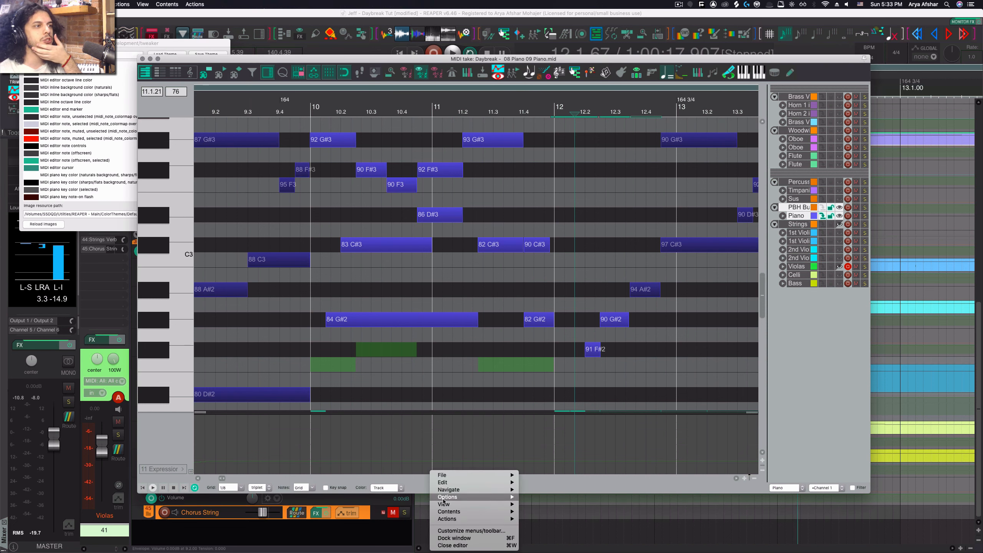
pyautogui.moveTo(451, 507)
pyautogui.moveTo(561, 512)
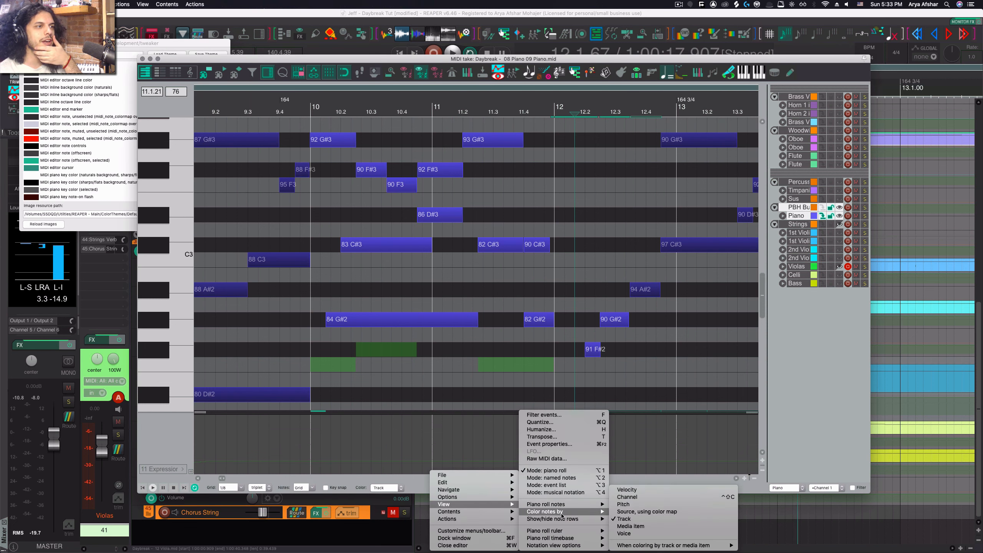
pyautogui.moveTo(637, 547)
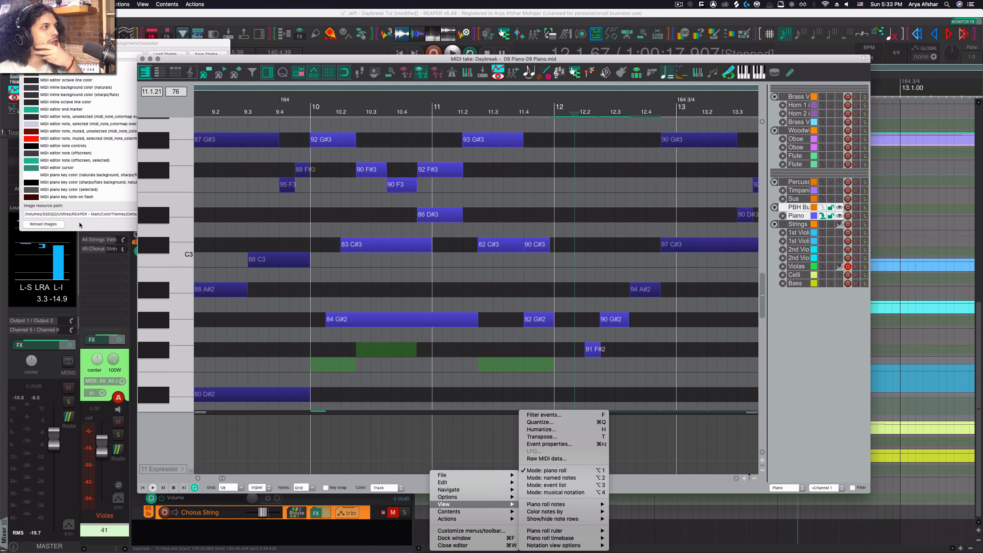
pyautogui.click(76, 171)
# - Set the theme color for unselected MIDI editor notes (midi_note_colormap overrides) to white and close the theme tweaker
pyautogui.moveTo(104, 43); pyautogui.dragTo(209, 91)
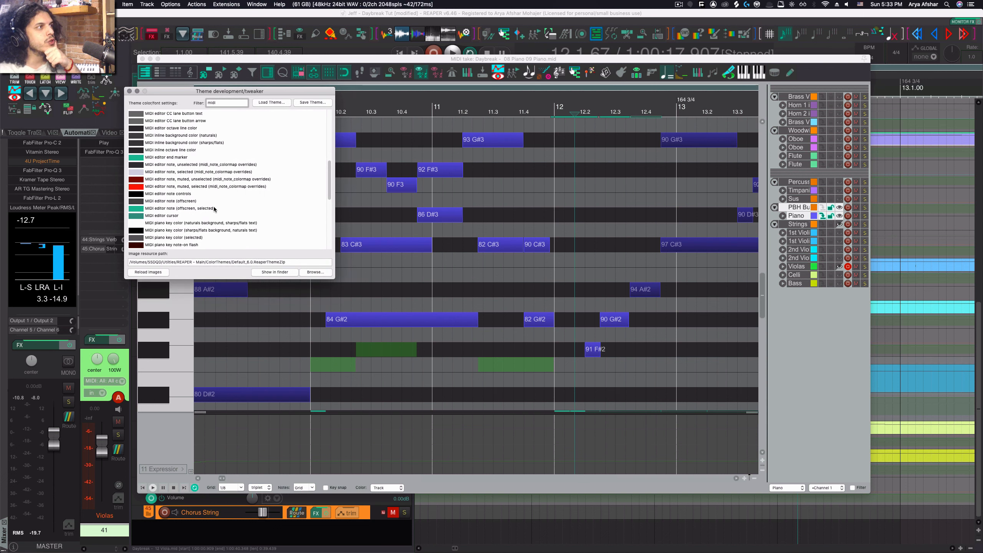
pyautogui.doubleClick(185, 166)
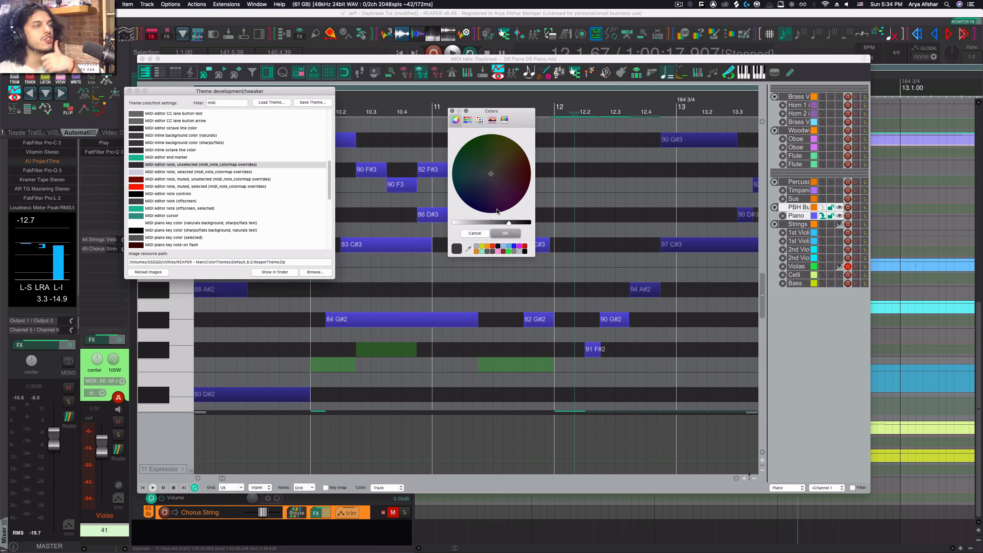
pyautogui.moveTo(466, 223); pyautogui.dragTo(453, 223)
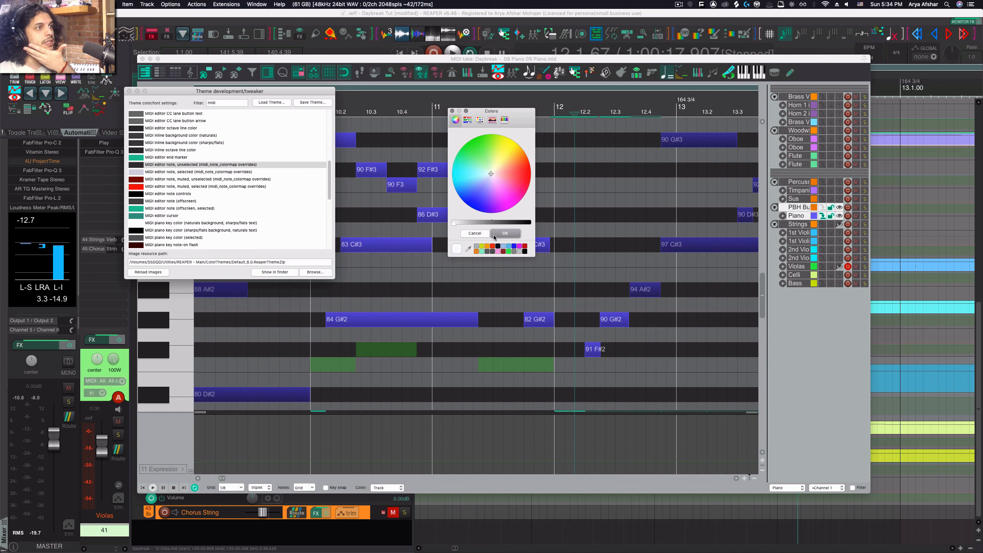
pyautogui.click(504, 234)
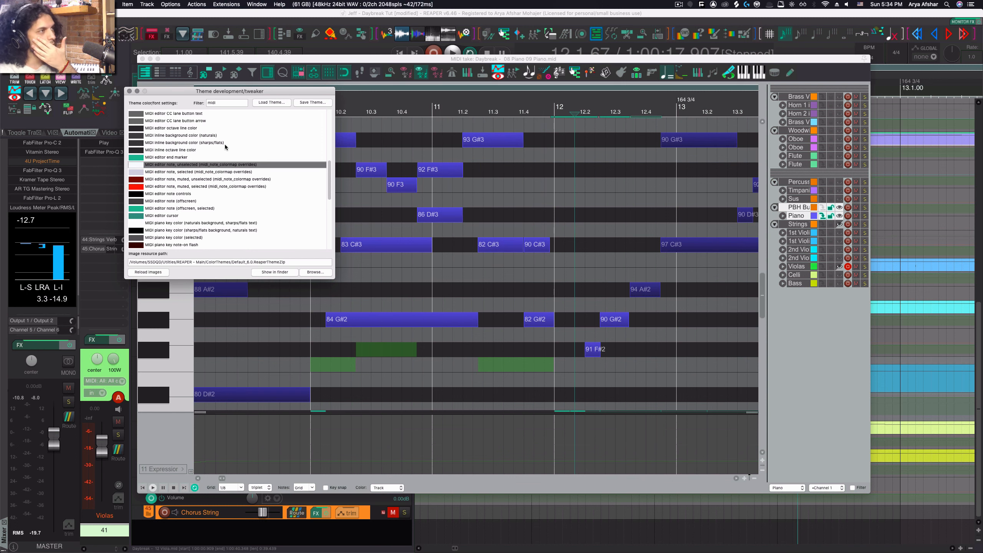
pyautogui.click(130, 92)
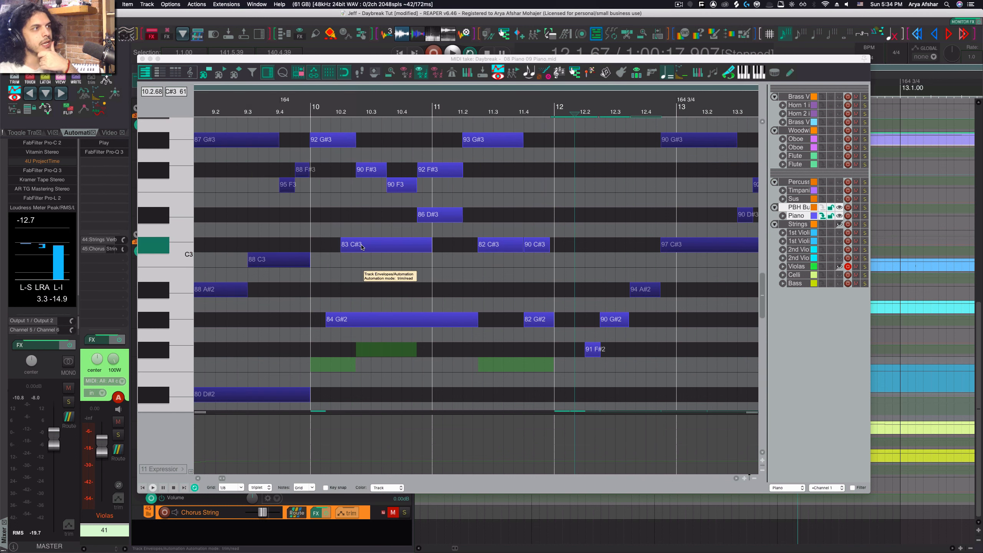
# - Review the note coloring options in the piano roll's view settings
pyautogui.click(410, 320)
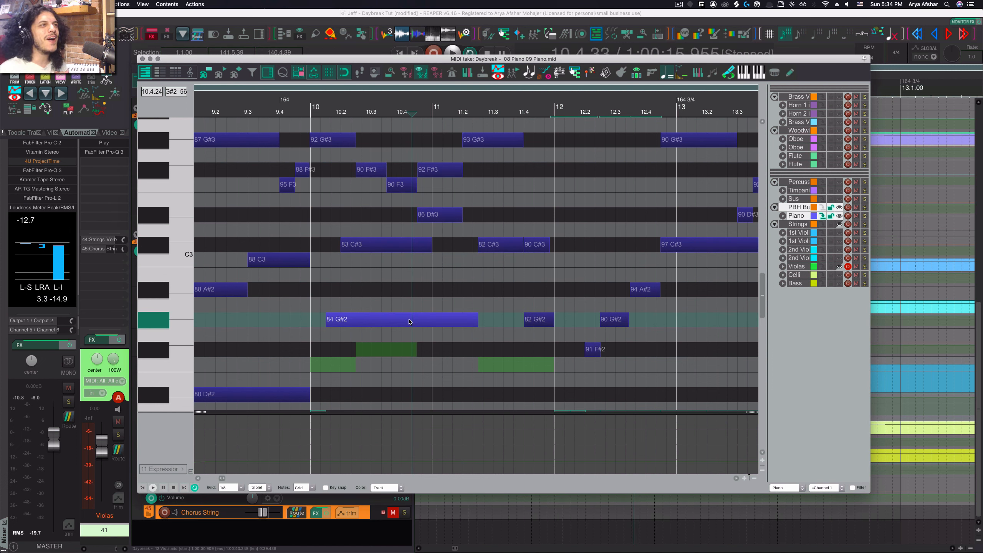
pyautogui.rightClick(443, 481)
pyautogui.moveTo(452, 482)
pyautogui.moveTo(455, 504)
pyautogui.moveTo(610, 513)
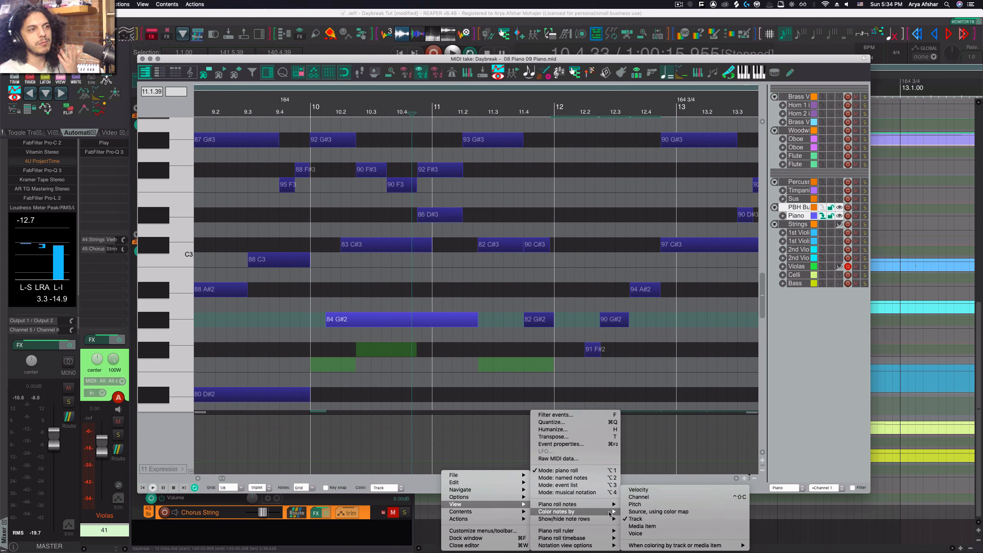
pyautogui.click(942, 419)
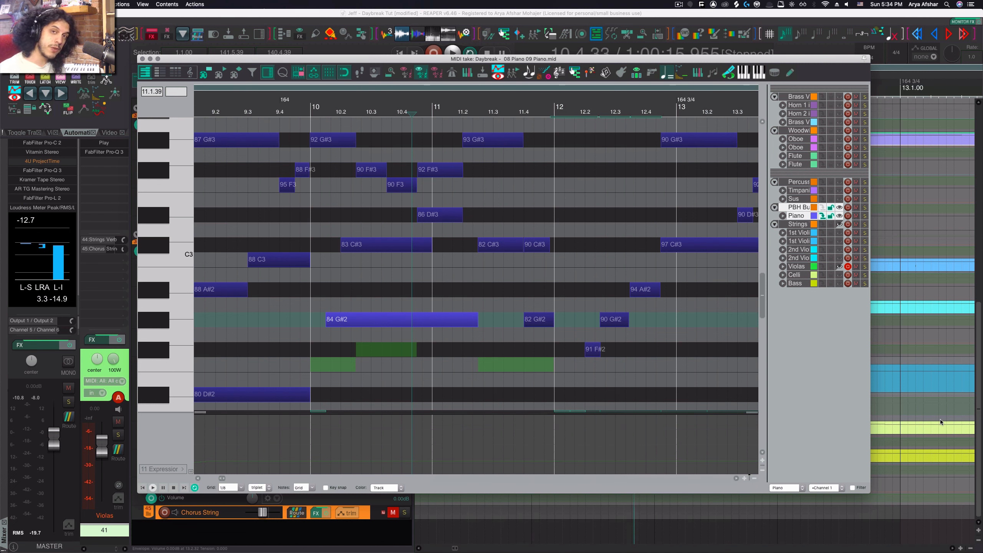